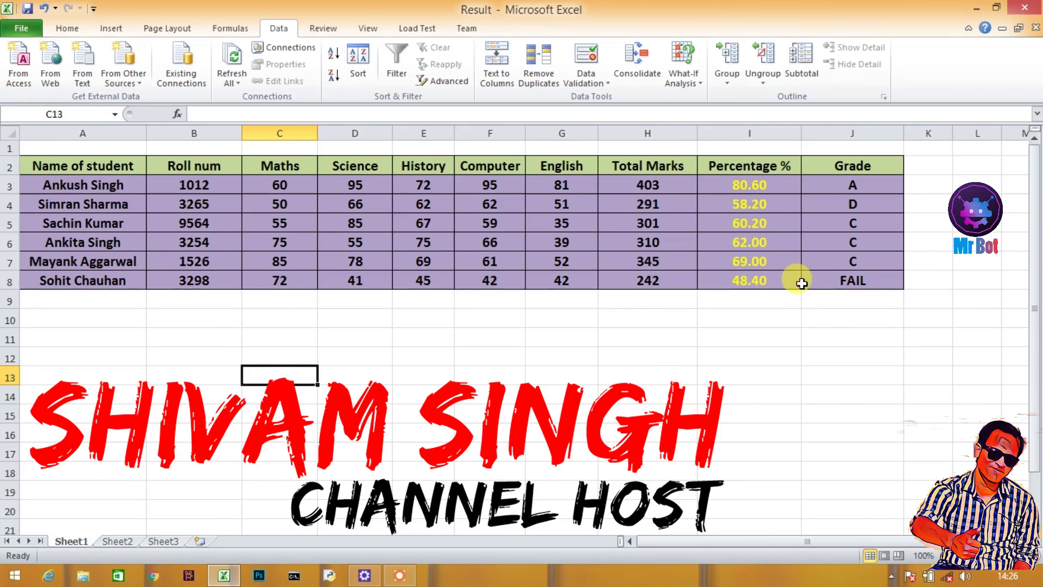
# - Review the total, percentage and grade formulas in row 3, then move to empty cell A10
pyautogui.click(652, 184)
pyautogui.click(753, 186)
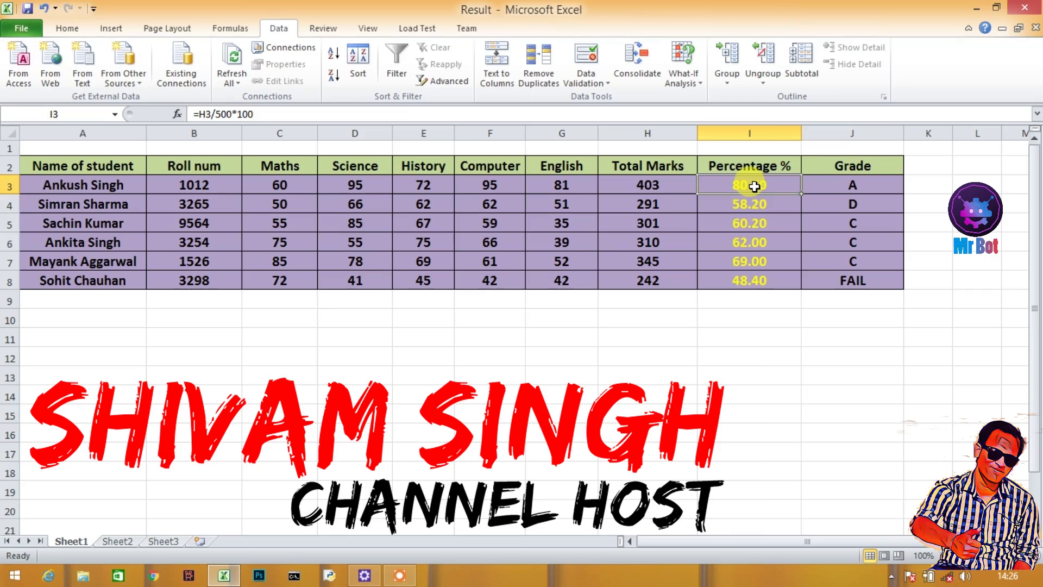
pyautogui.click(840, 186)
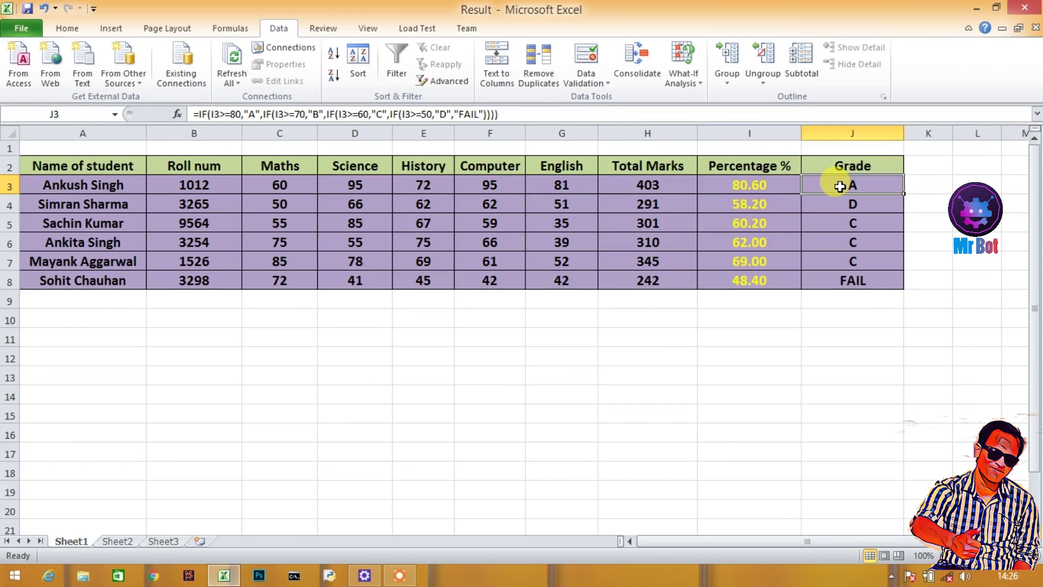
pyautogui.press('Down')
pyautogui.press('Down')
pyautogui.press('Down')
pyautogui.press('Down')
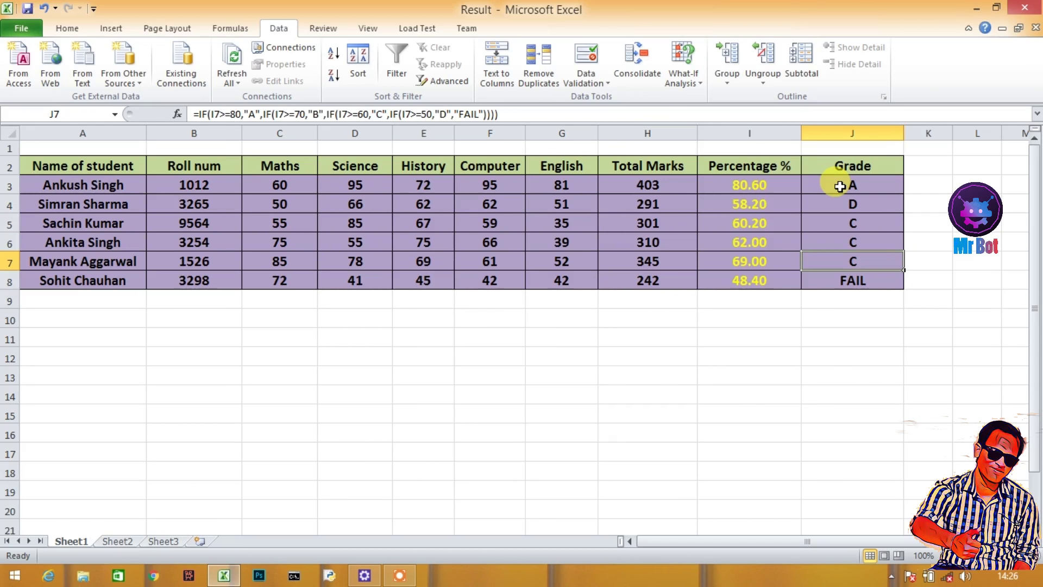
pyautogui.press('Up')
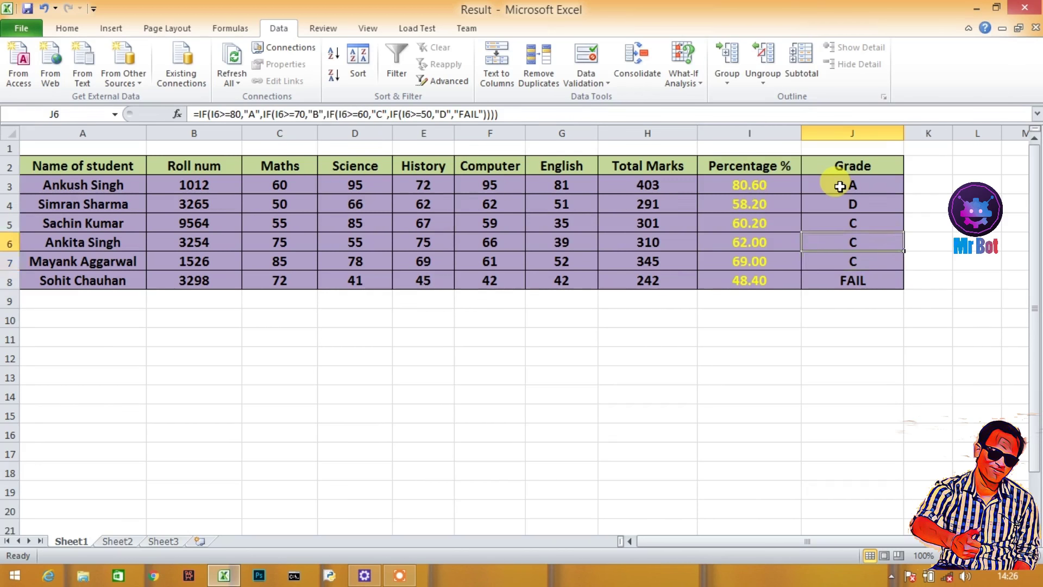
pyautogui.press('Up')
pyautogui.press('Up')
pyautogui.press('Up')
pyautogui.press('Down')
pyautogui.press('Down')
pyautogui.press('Down')
pyautogui.press('Down')
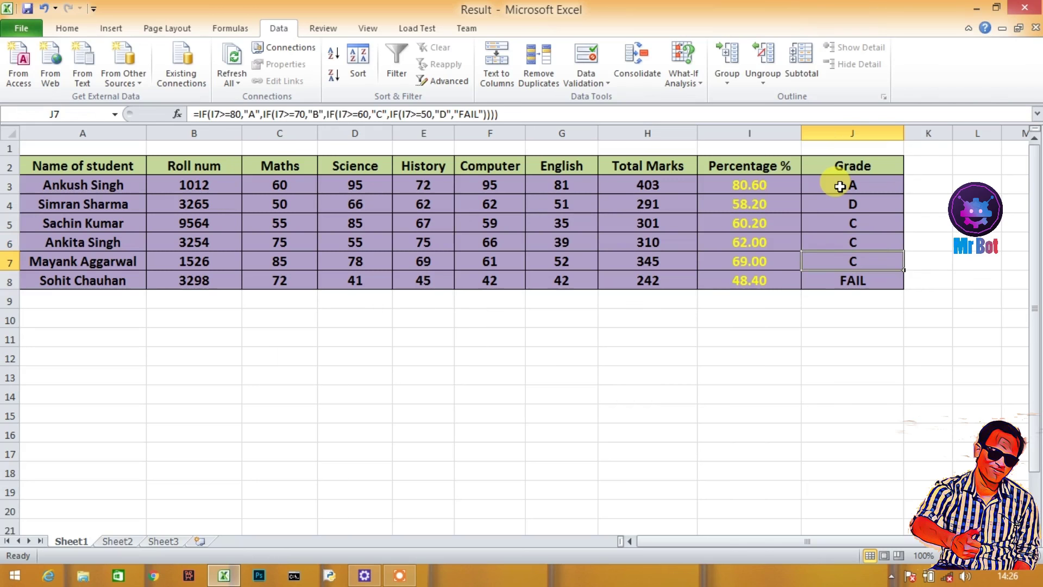
pyautogui.press('Down')
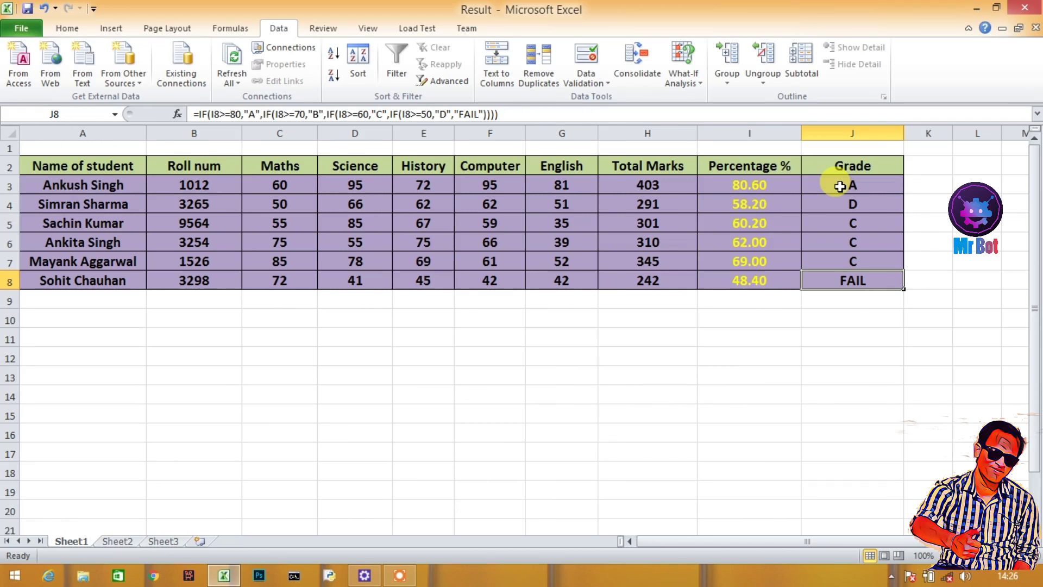
pyautogui.press('Down')
pyautogui.press('Down')
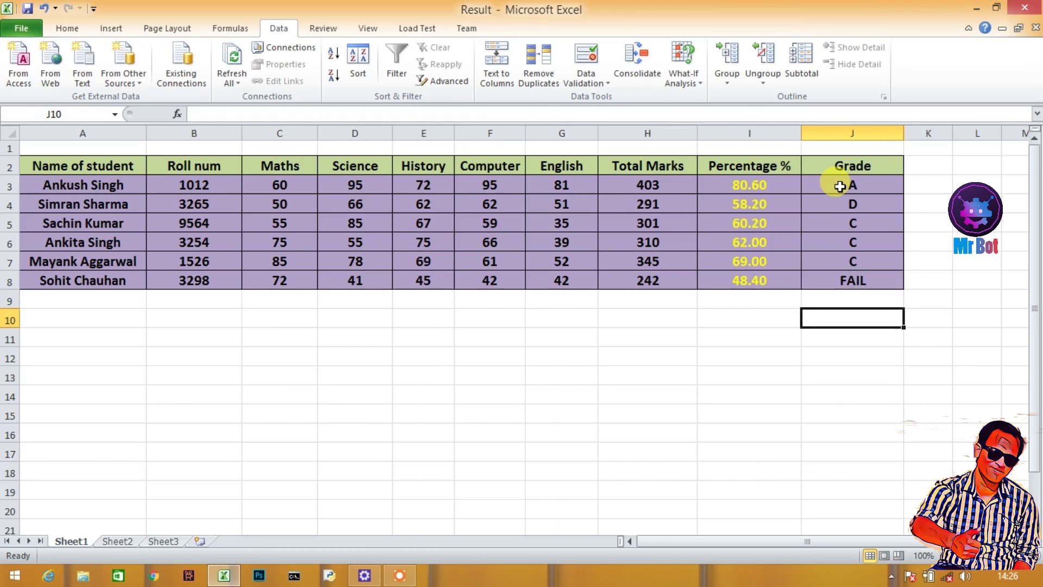
pyautogui.press('Left')
pyautogui.press('Left')
pyautogui.press('Left')
pyautogui.press('Left')
pyautogui.press('Left')
pyautogui.press('Left')
pyautogui.press('Left')
pyautogui.press('Left')
pyautogui.press('Left')
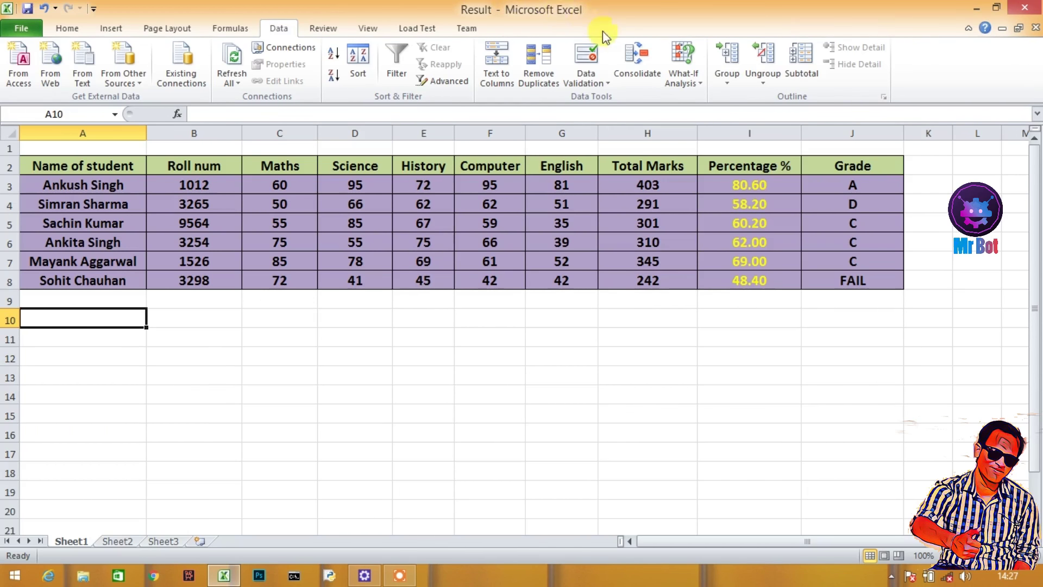
# - Give A10 a List data validation sourced from =$A$3:$A$8
pyautogui.click(592, 61)
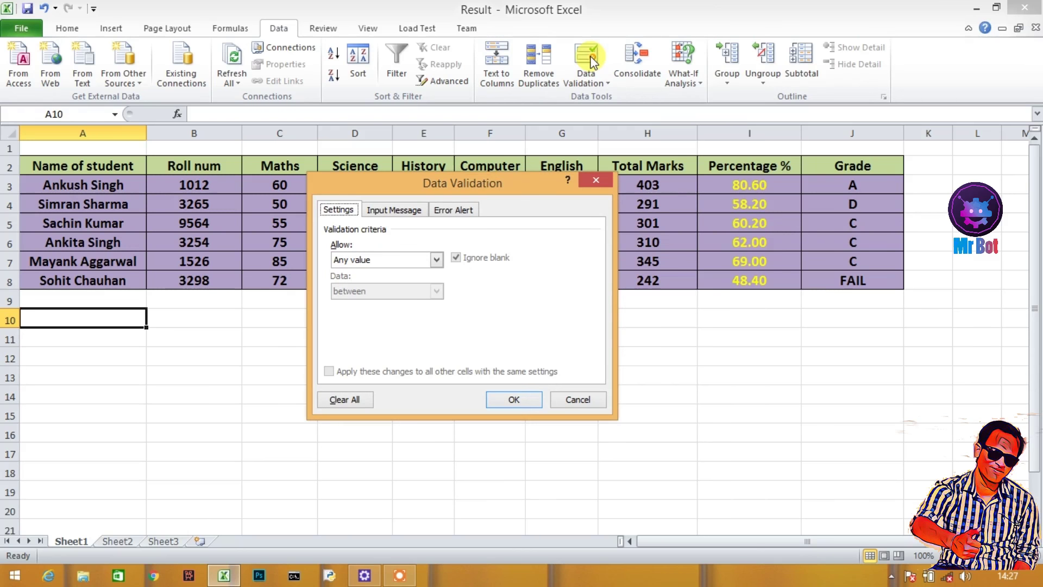
pyautogui.moveTo(468, 183); pyautogui.dragTo(502, 173)
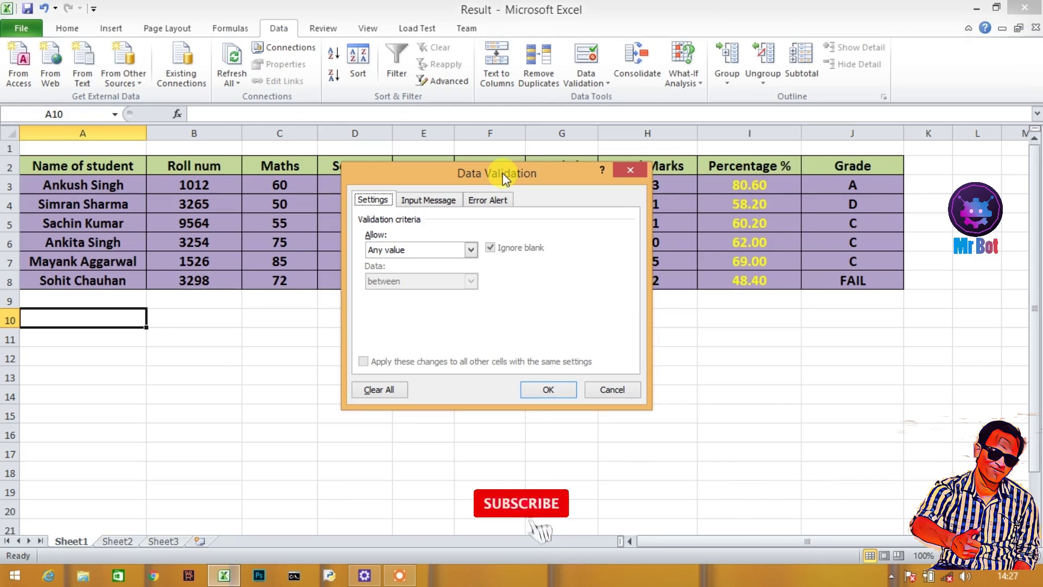
pyautogui.click(470, 250)
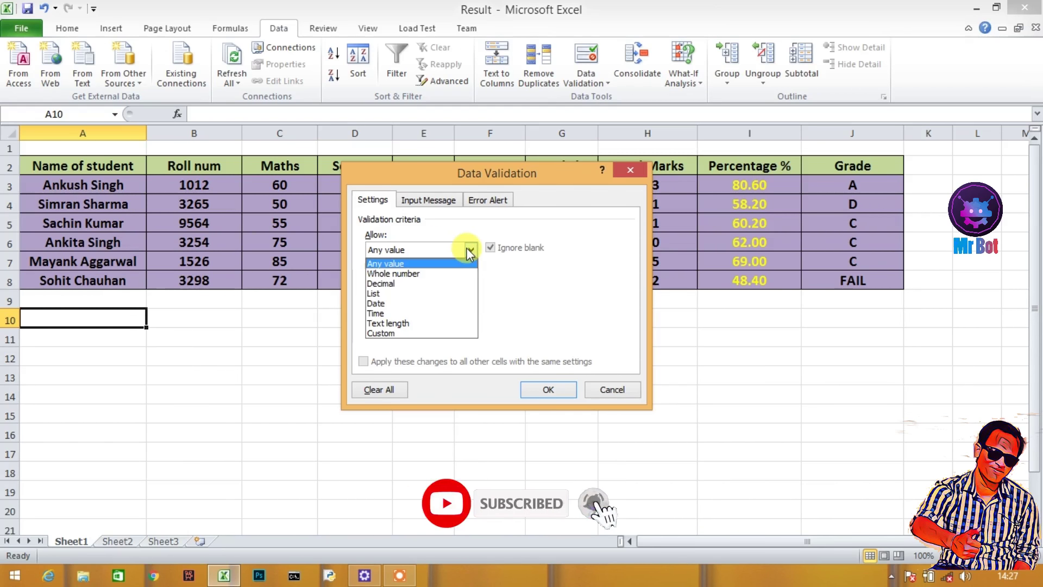
pyautogui.click(433, 293)
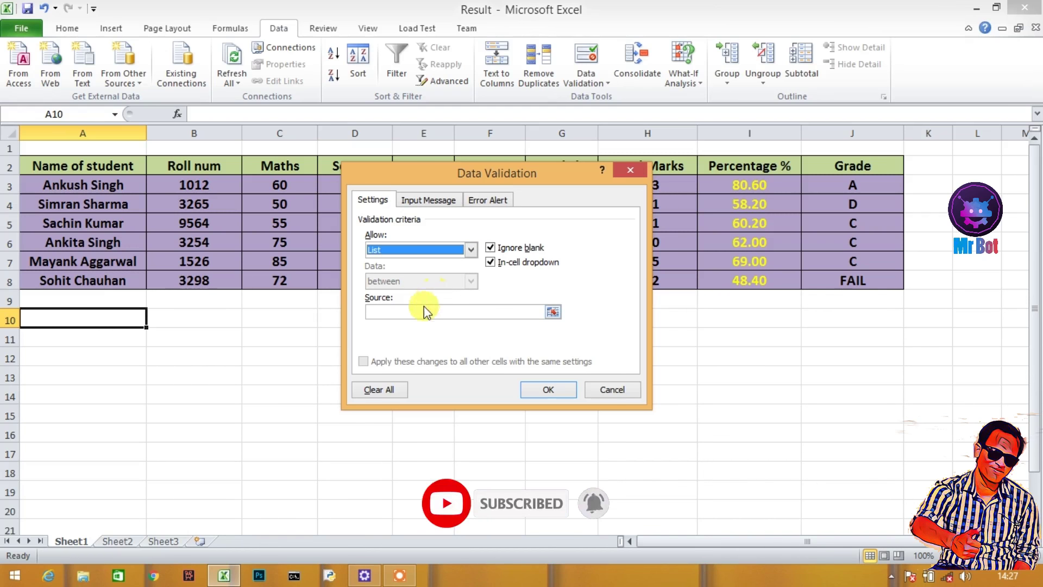
pyautogui.click(425, 312)
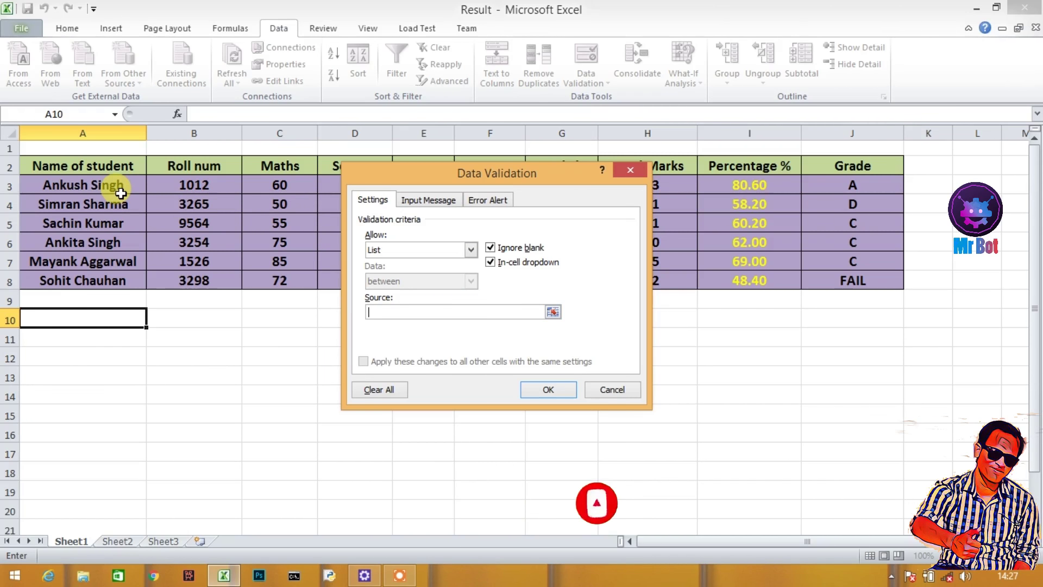
pyautogui.moveTo(84, 188); pyautogui.dragTo(87, 188)
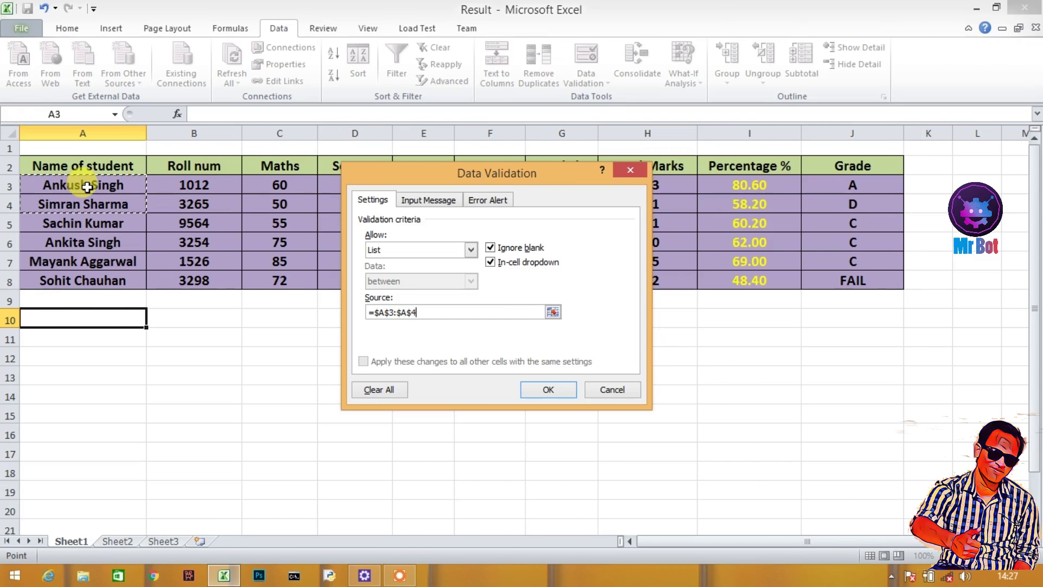
pyautogui.hotkey('shift', 'Down')
pyautogui.hotkey('shift', 'Down')
pyautogui.hotkey('shift', 'Down')
pyautogui.hotkey('shift', 'Down')
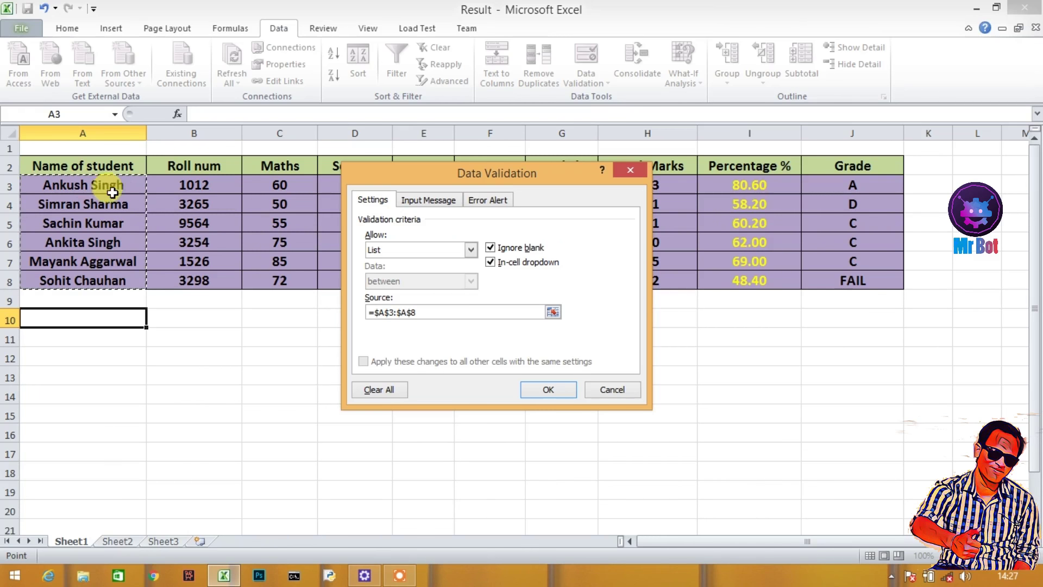
pyautogui.click(550, 390)
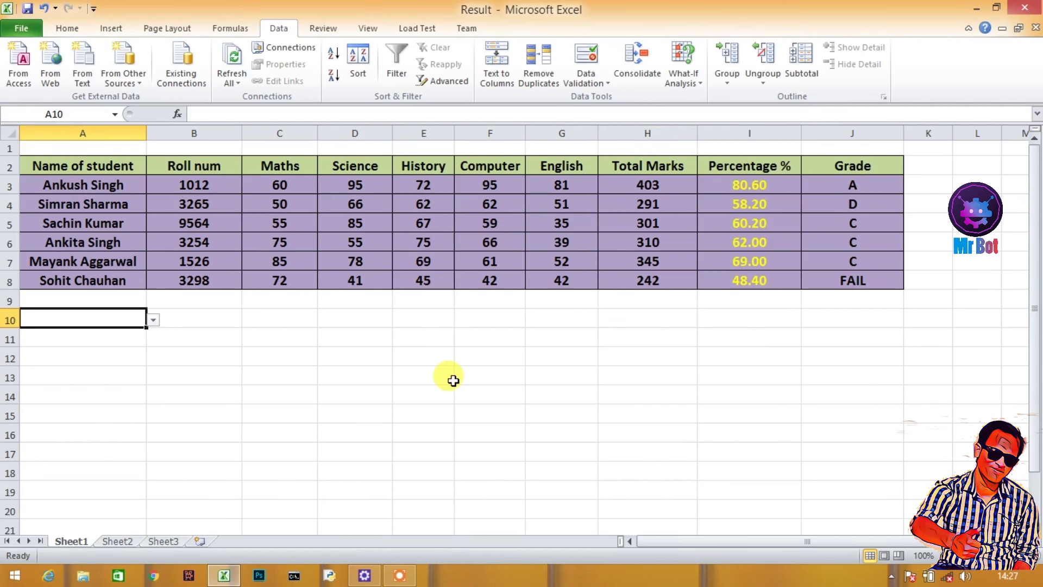
# - Pick the first student's name from A10's dropdown, then select cell B9
pyautogui.click(153, 320)
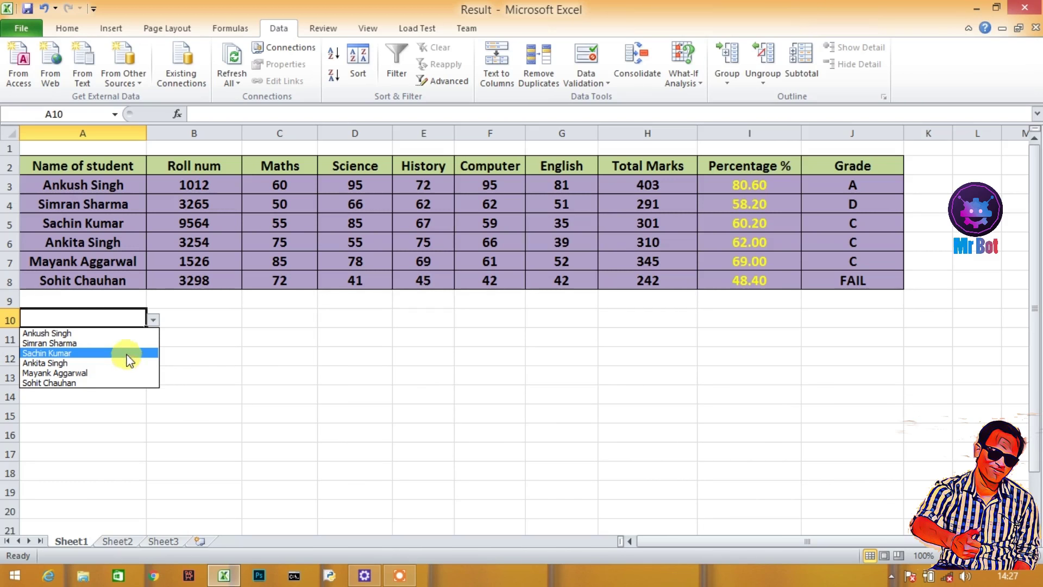
pyautogui.click(125, 333)
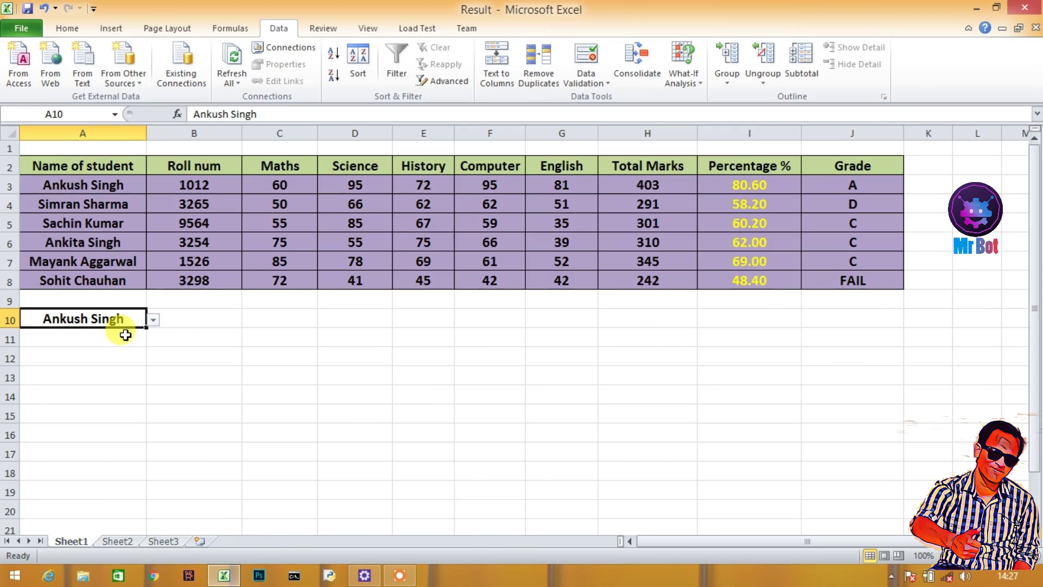
pyautogui.click(248, 360)
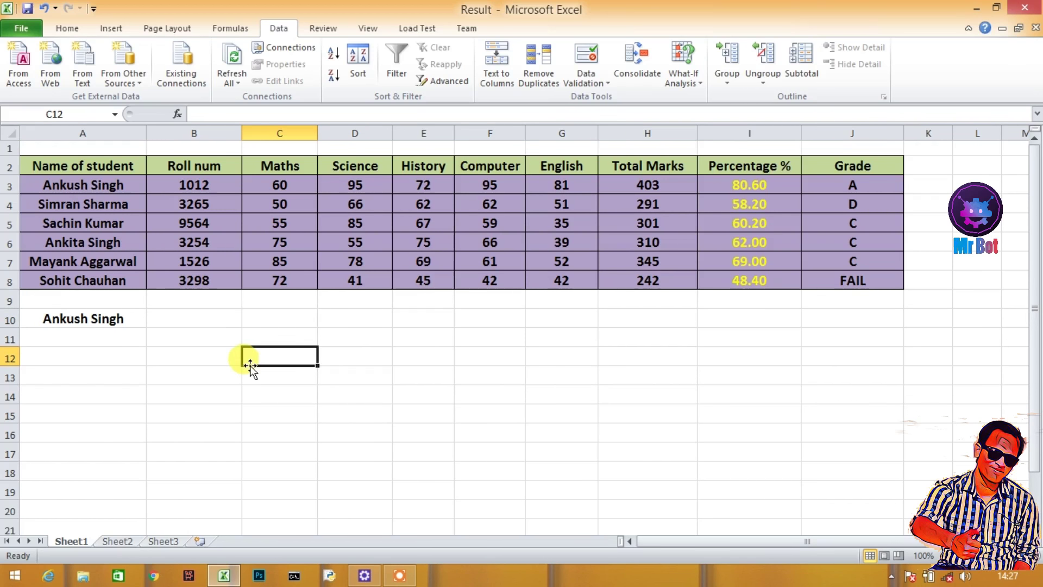
pyautogui.click(116, 320)
pyautogui.click(192, 295)
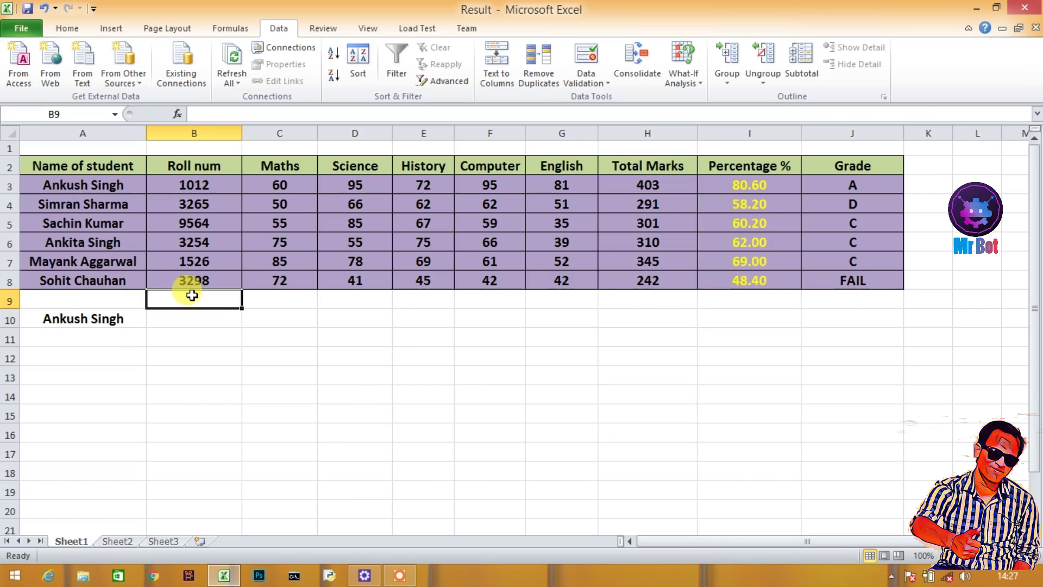
# - Head B9 'Index Num' and enter =MATCH(A10,A3:A8,0) in B10, returning 1
pyautogui.write('Index')
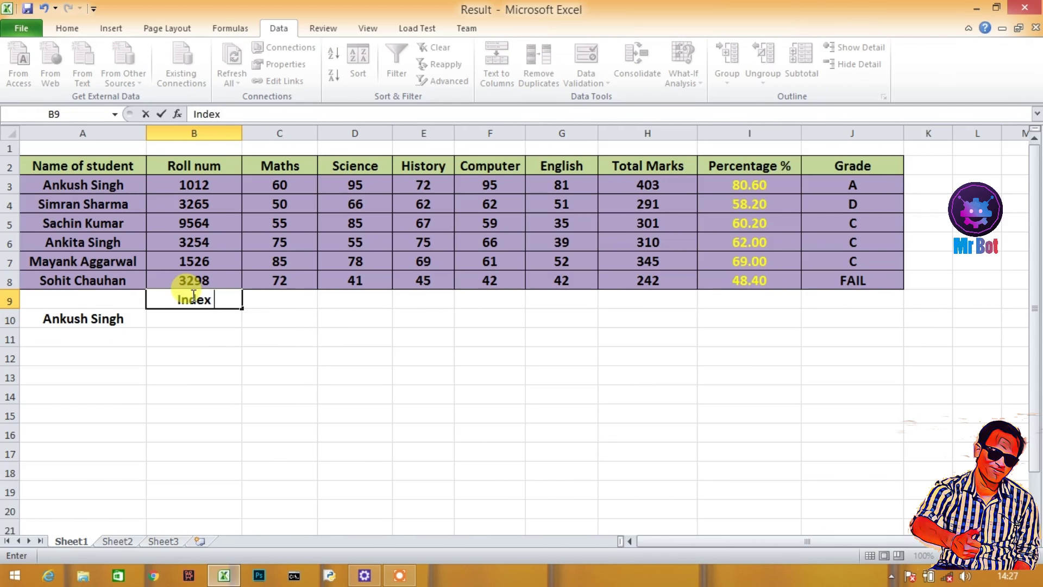
pyautogui.write(' Num')
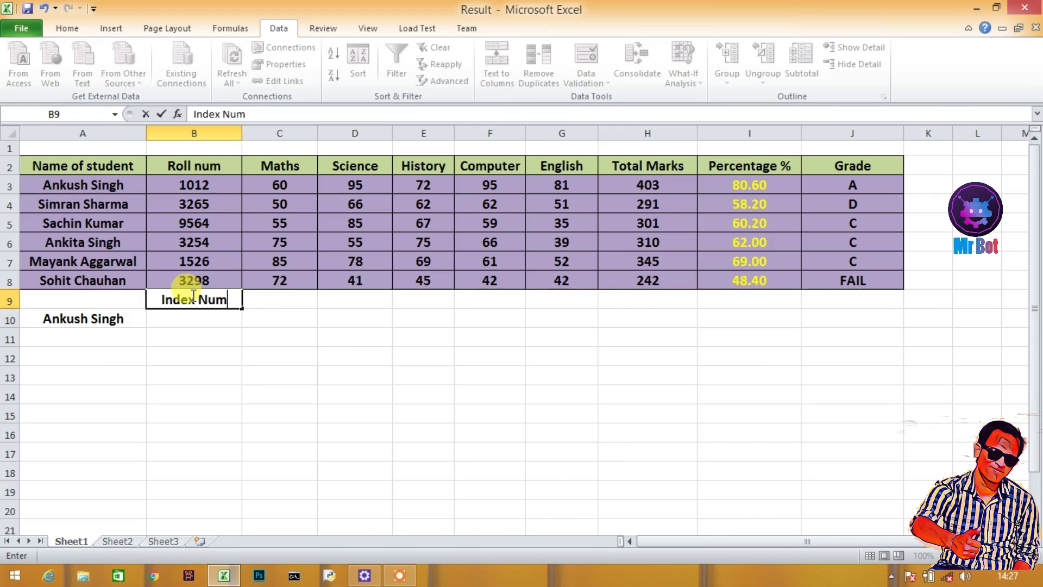
pyautogui.press('Return')
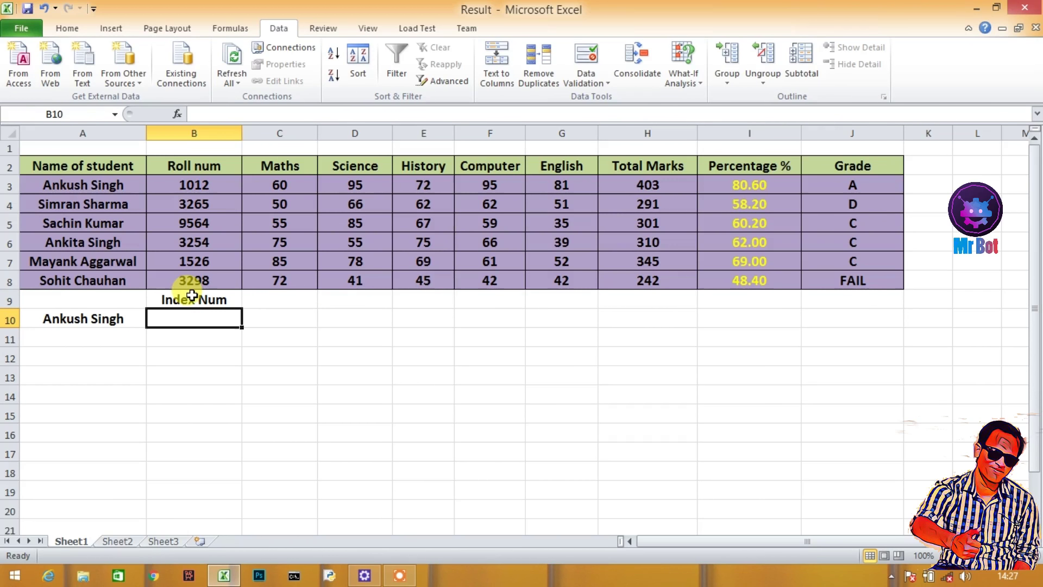
pyautogui.write('=m')
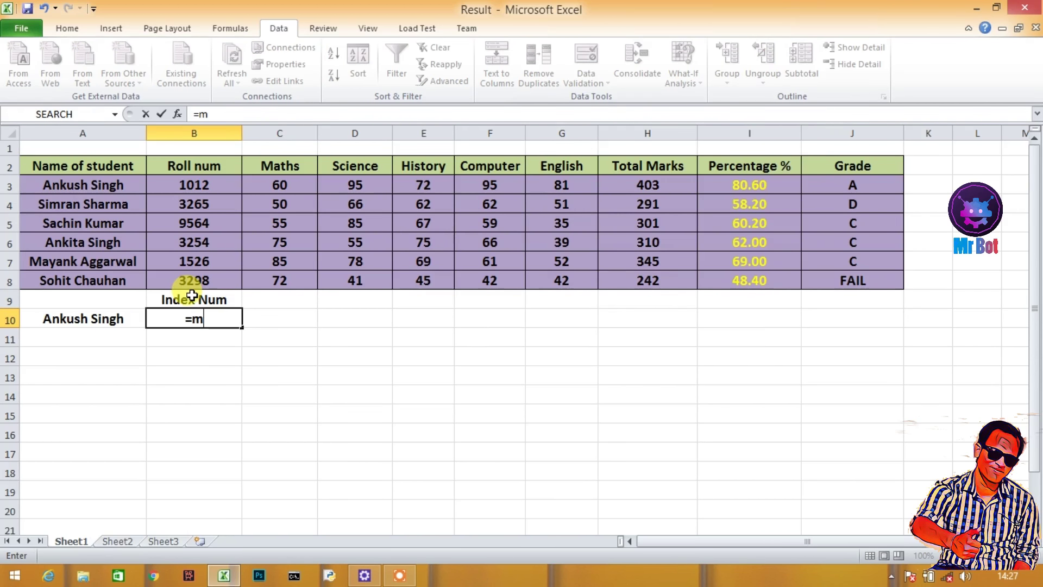
pyautogui.write('atc')
pyautogui.press('Tab')
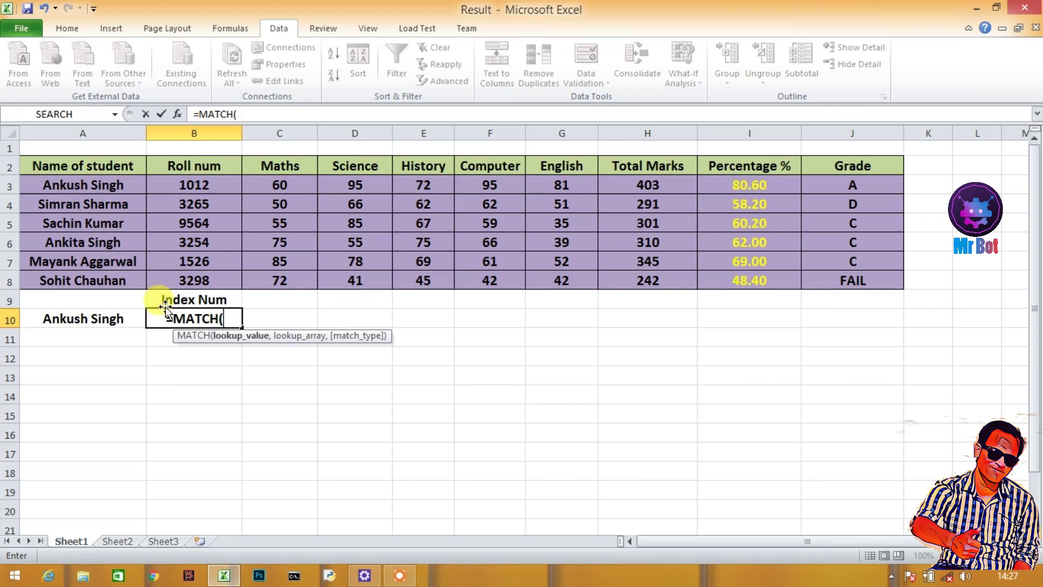
pyautogui.click(104, 319)
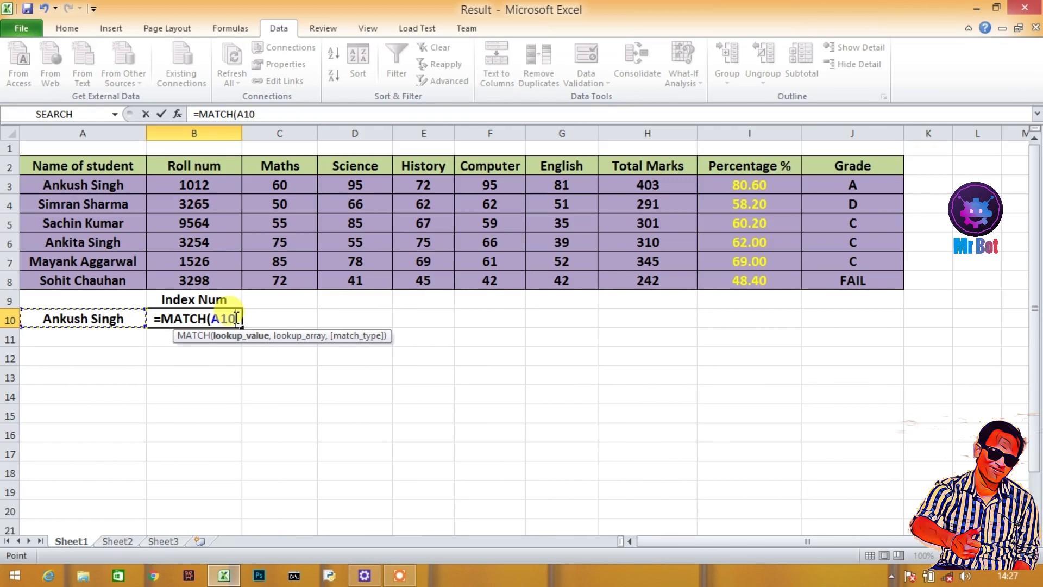
pyautogui.write(',')
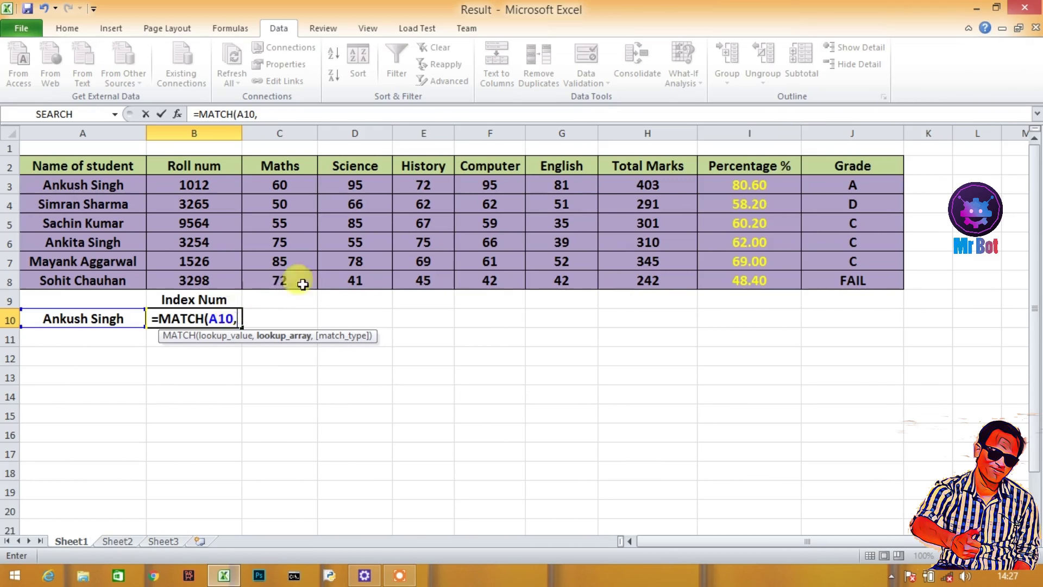
pyautogui.click(78, 184)
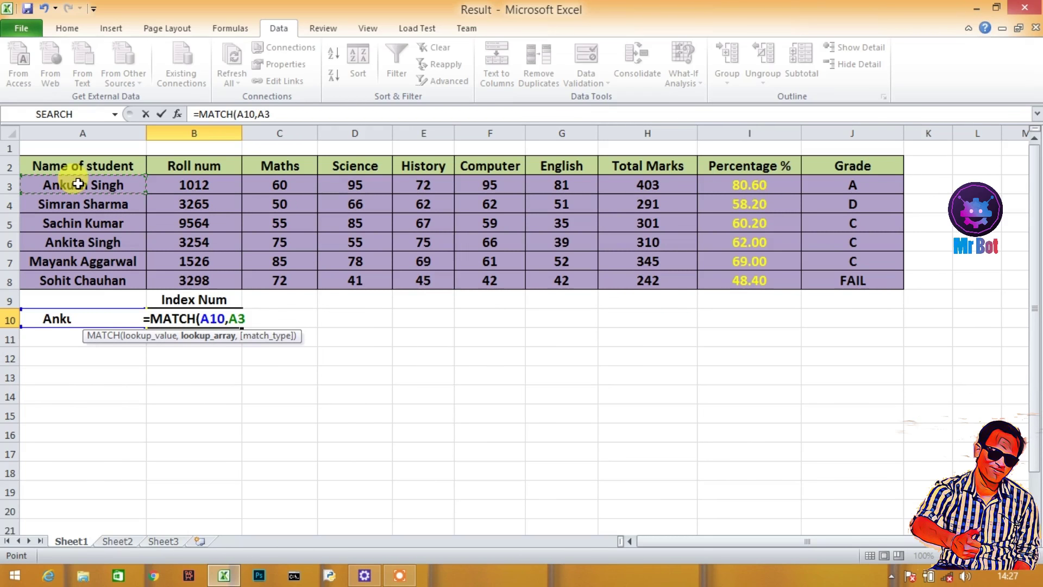
pyautogui.hotkey('shift', 'Down')
pyautogui.hotkey('shift', 'Down')
pyautogui.hotkey('shift', 'Down')
pyautogui.hotkey('shift', 'Down')
pyautogui.hotkey('shift', 'Down')
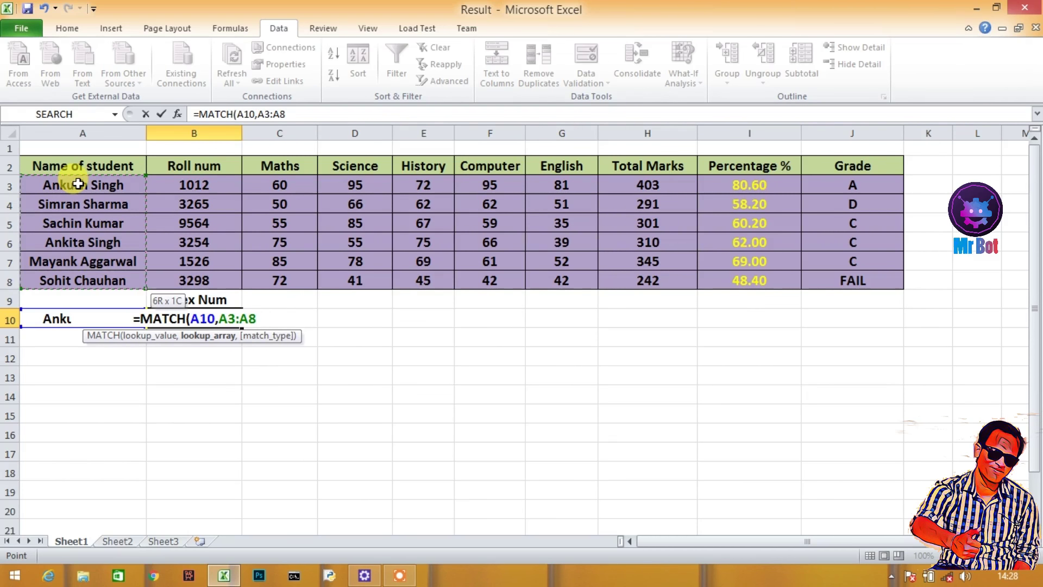
pyautogui.write(',')
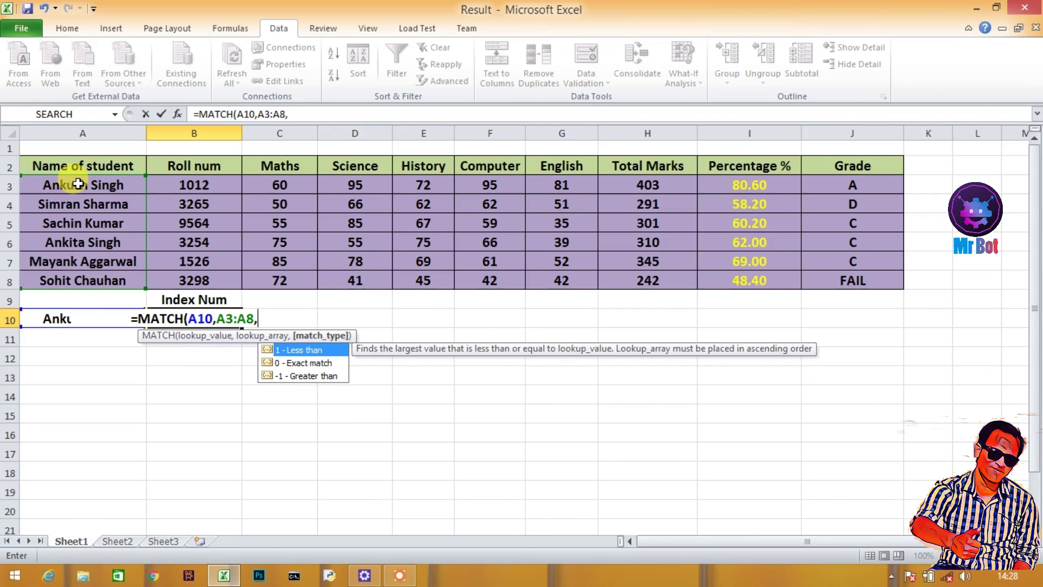
pyautogui.press('Down')
pyautogui.press('Return')
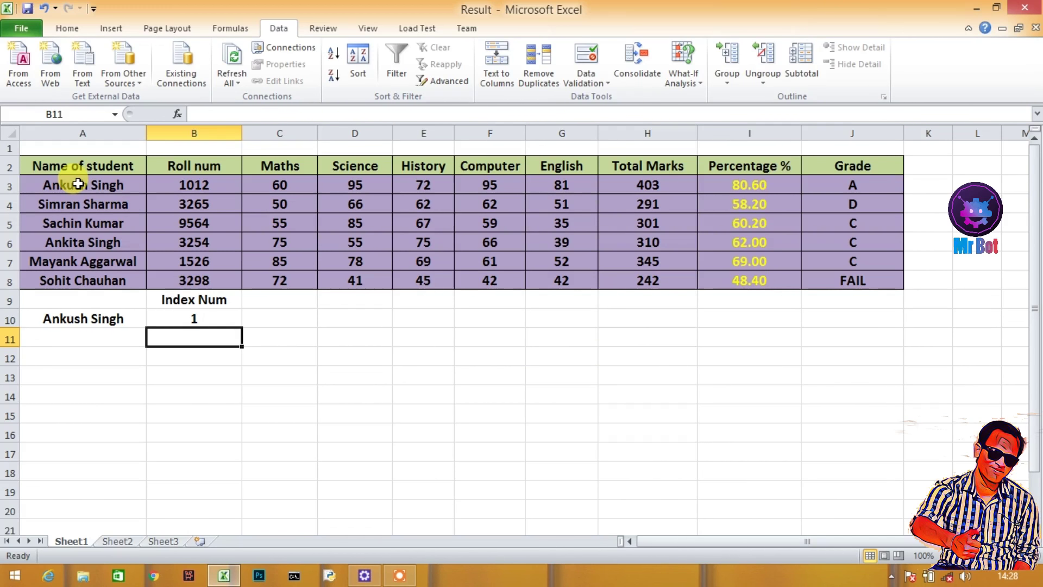
# - Review B10's MATCH formula against the names in A3 and A10
pyautogui.click(228, 320)
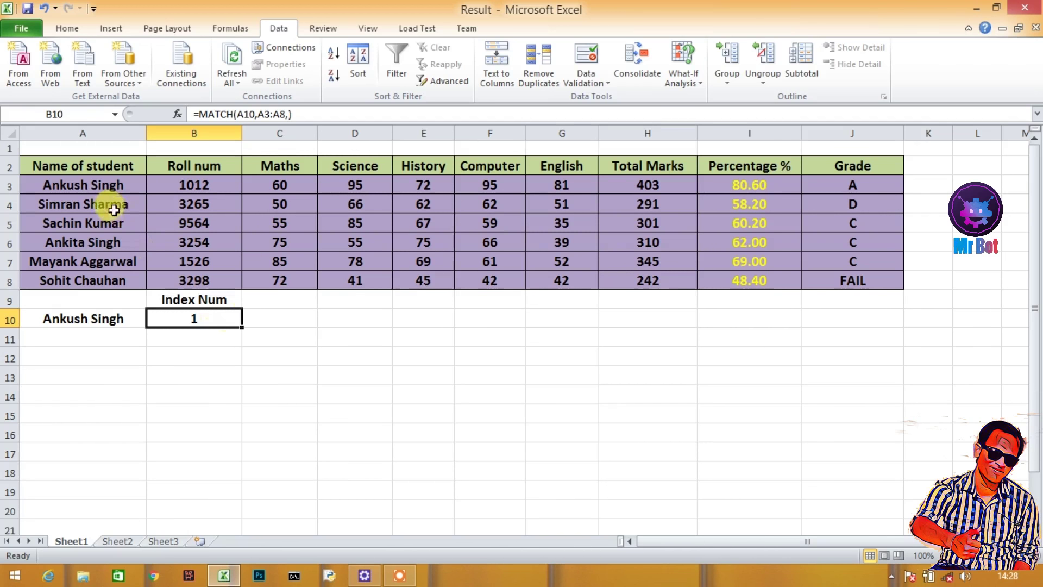
pyautogui.click(77, 186)
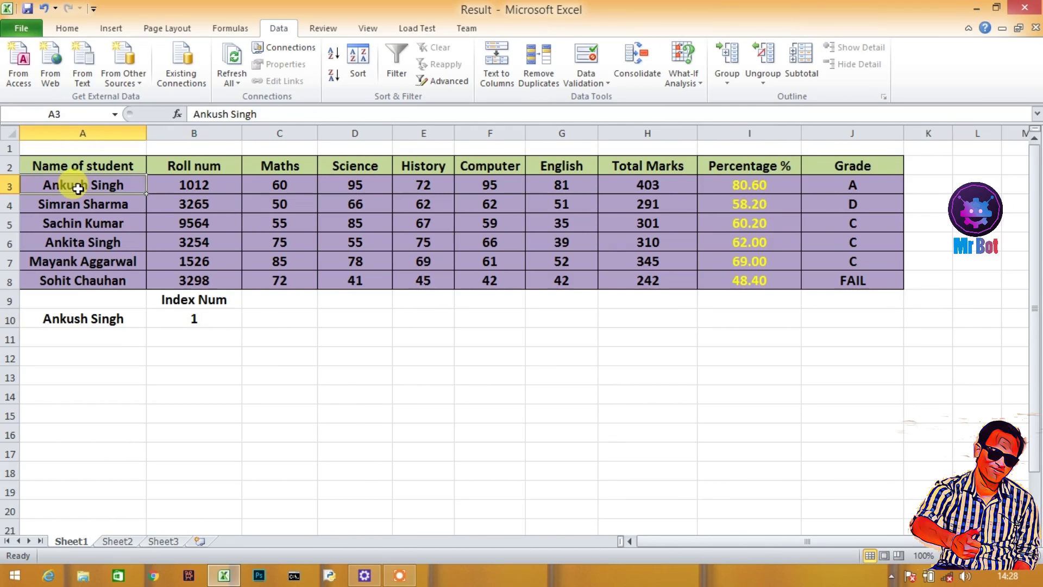
pyautogui.click(85, 320)
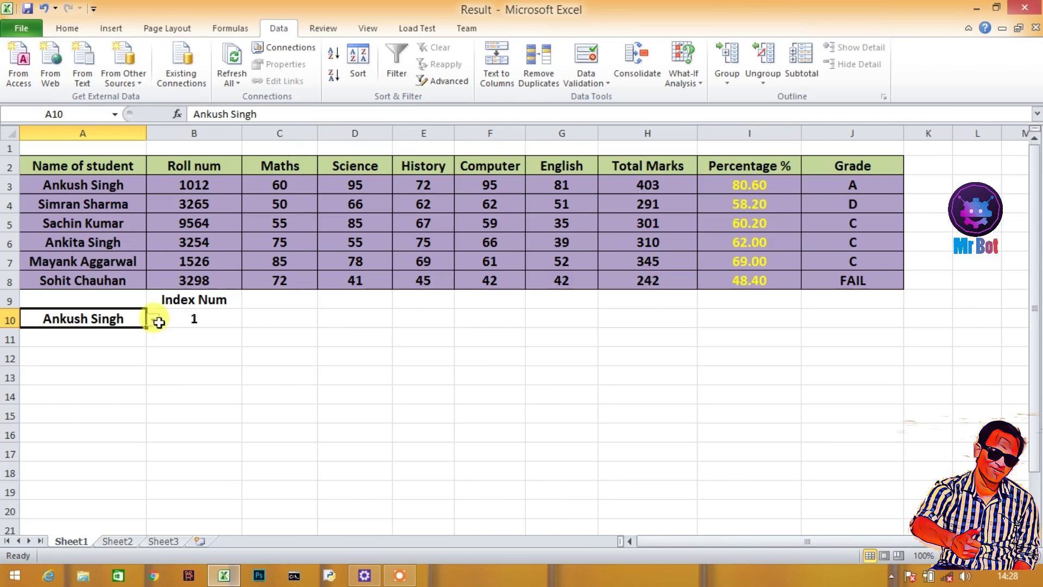
pyautogui.click(324, 243)
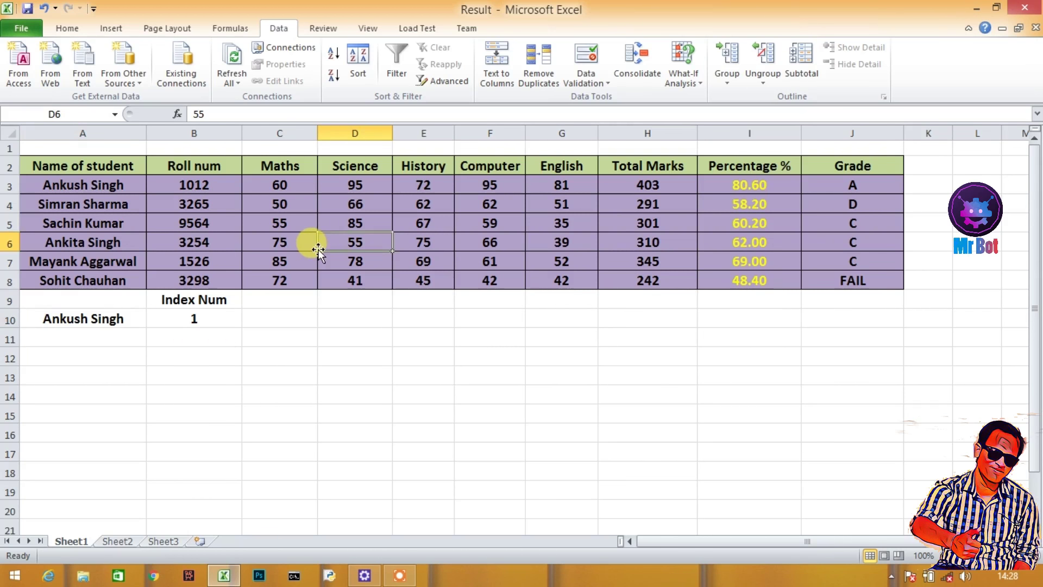
pyautogui.click(201, 319)
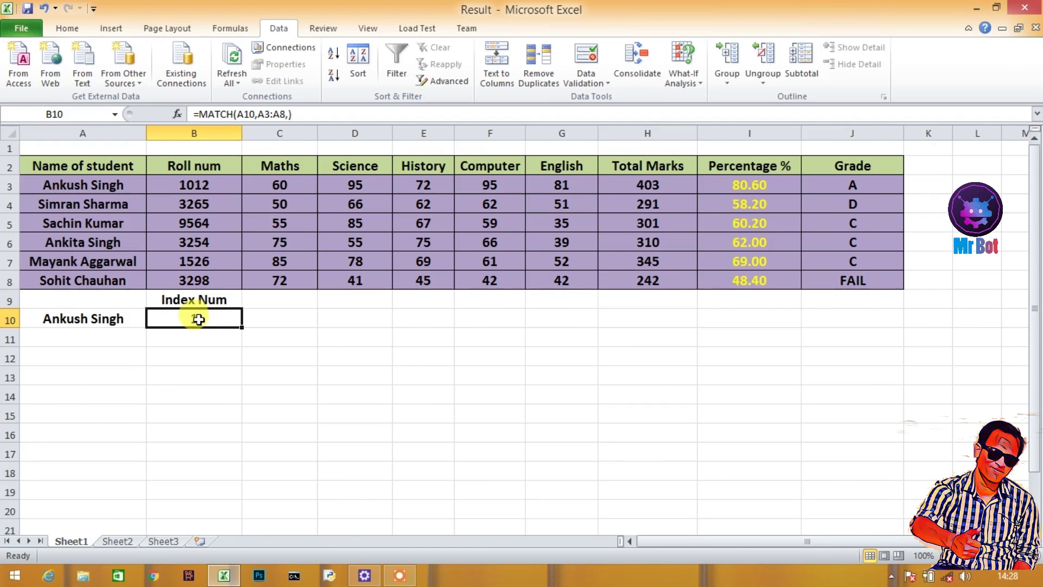
pyautogui.click(115, 318)
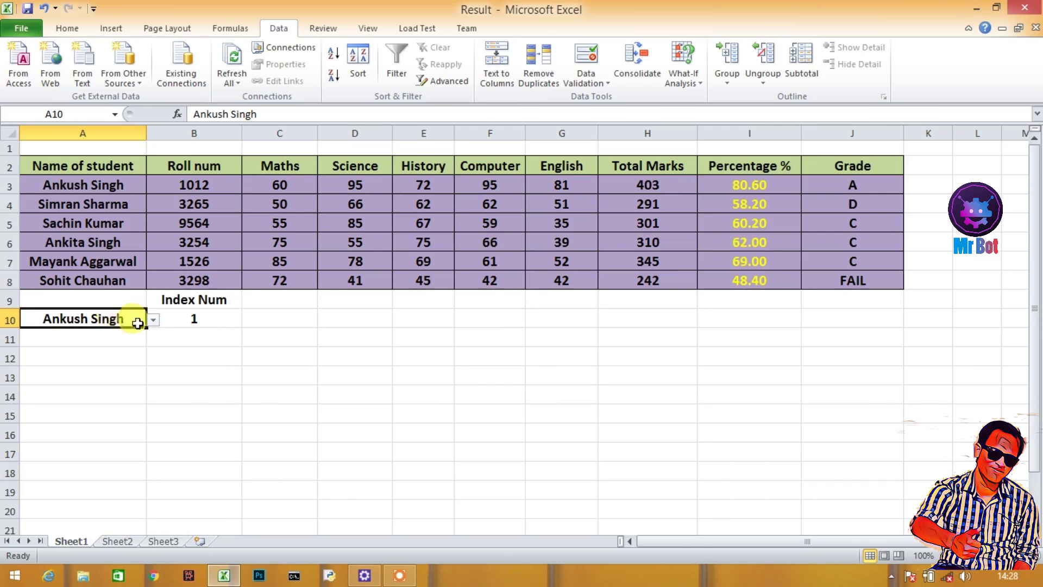
pyautogui.click(153, 320)
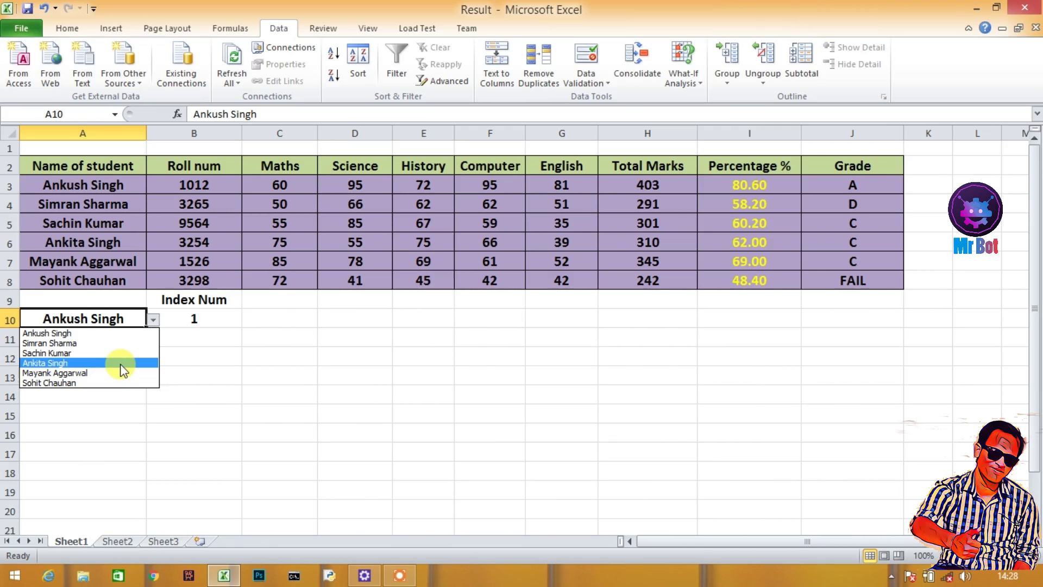
pyautogui.click(119, 363)
pyautogui.click(194, 319)
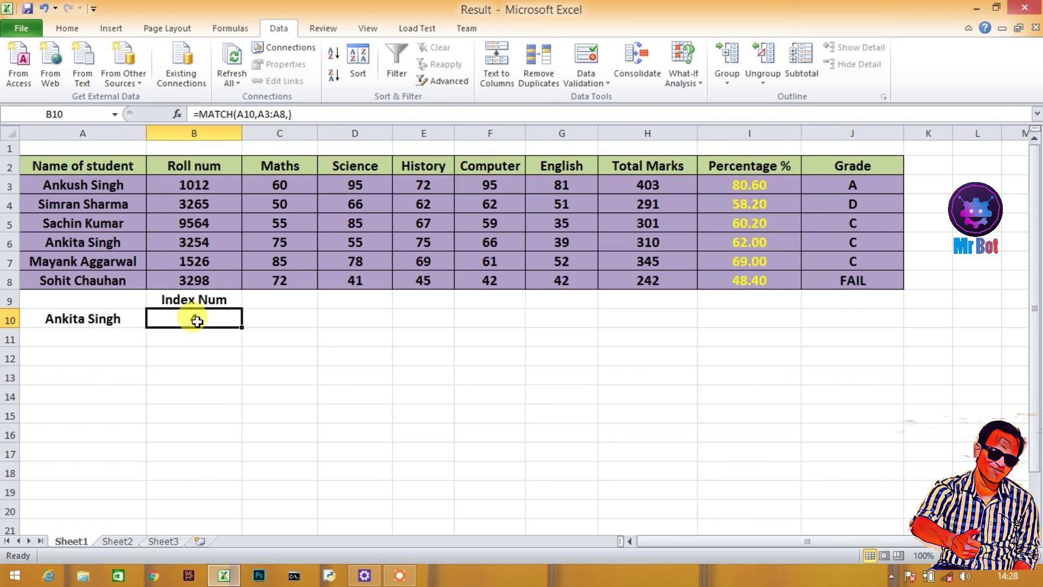
pyautogui.click(81, 187)
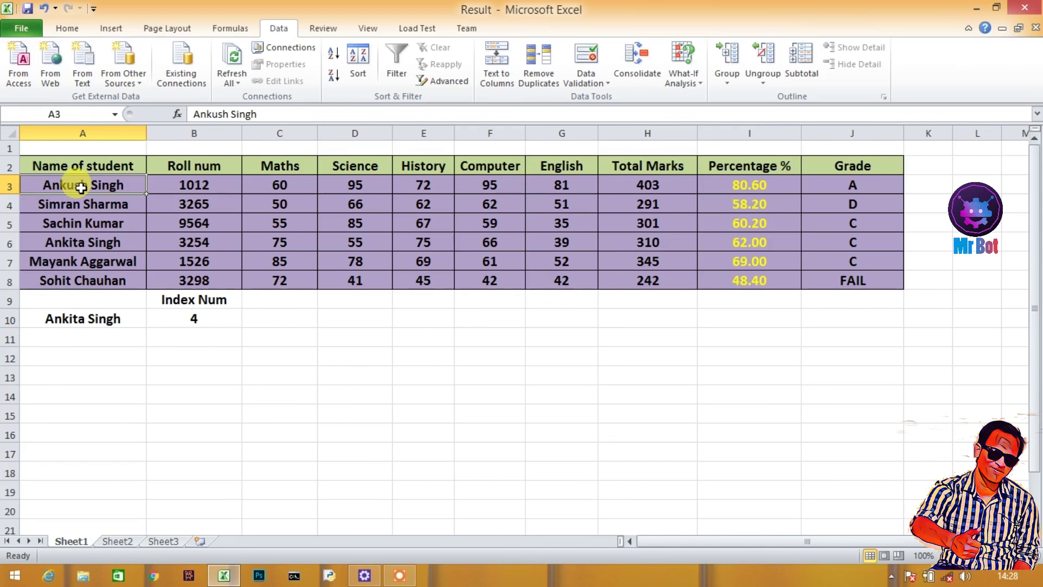
pyautogui.press('Down')
pyautogui.press('Down')
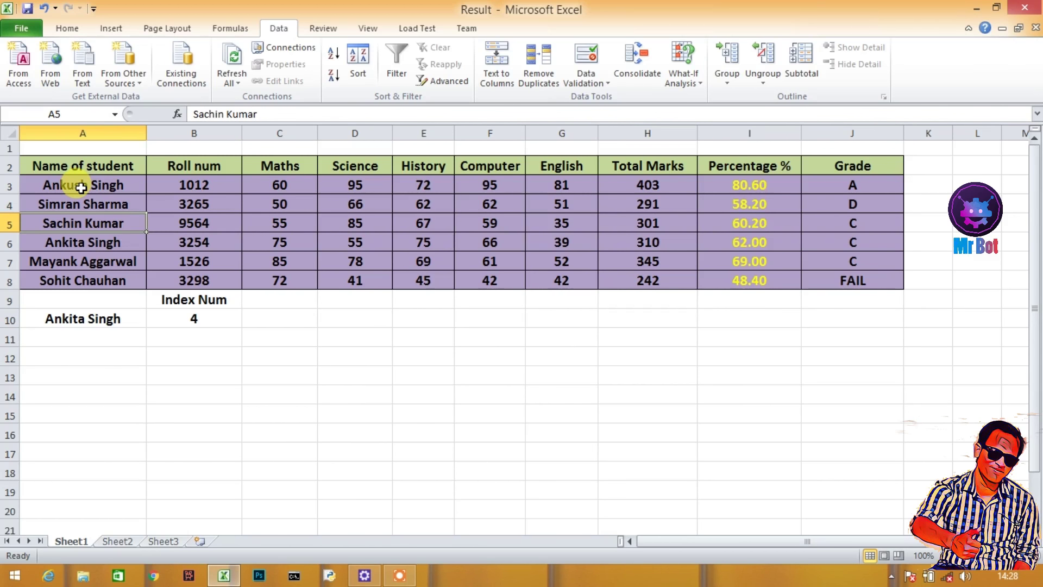
pyautogui.press('Down')
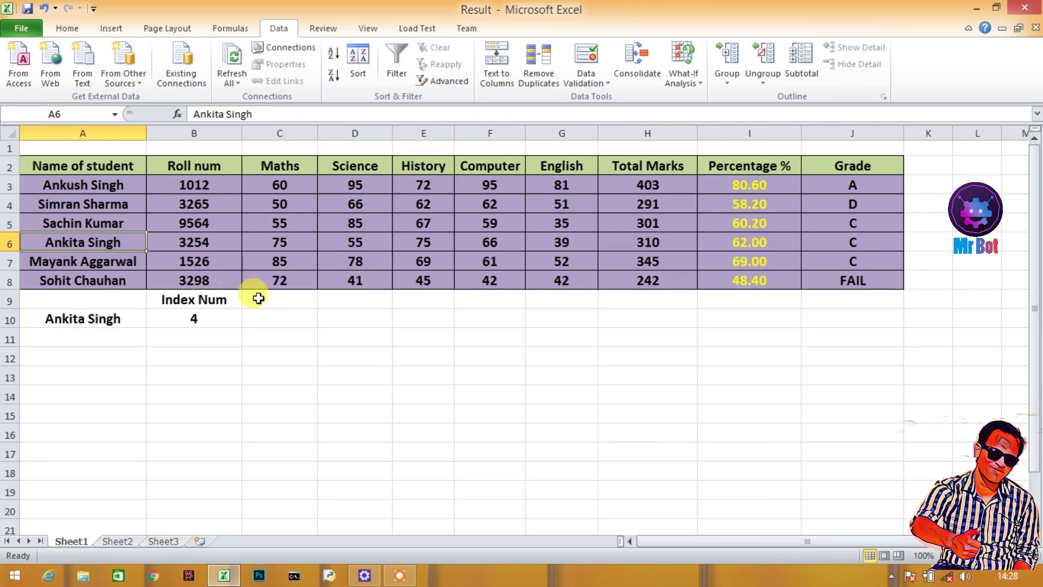
pyautogui.click(283, 303)
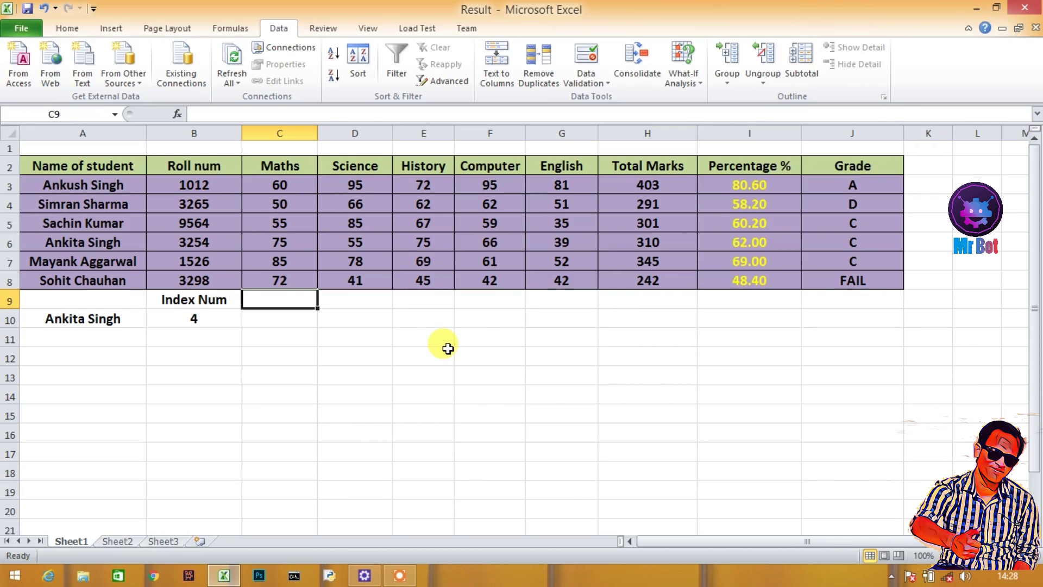
# - Type the heading 'Roll Num' in C9
pyautogui.write('Ro')
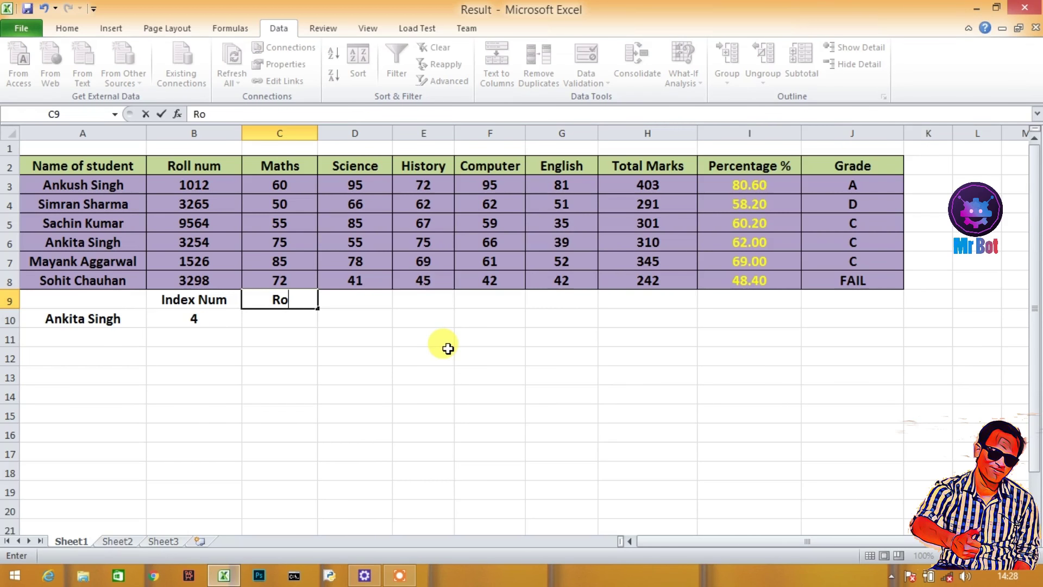
pyautogui.write('ol')
pyautogui.press('BackSpace')
pyautogui.press('BackSpace')
pyautogui.press('BackSpace')
pyautogui.write('ll Num')
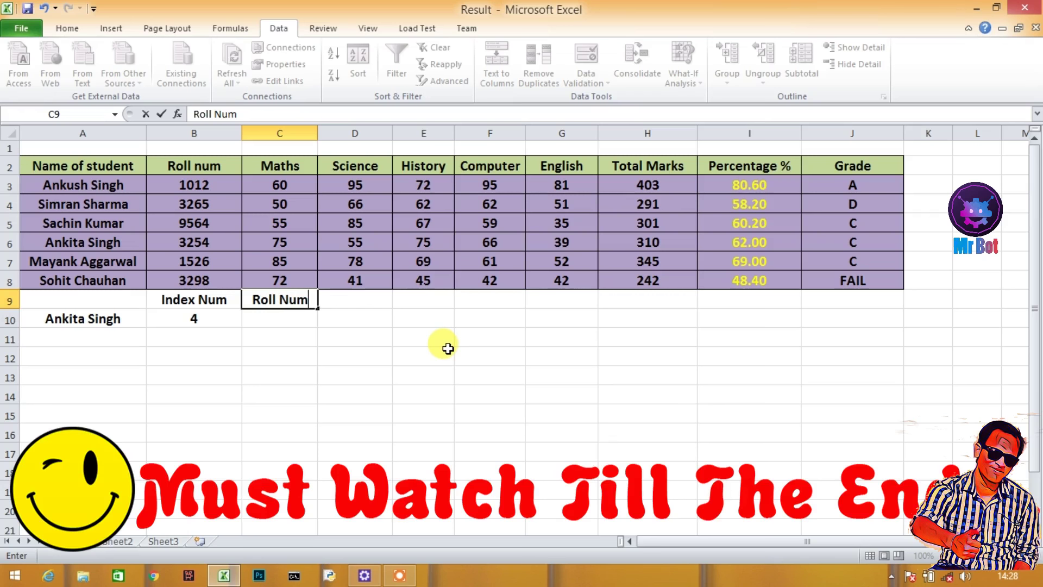
pyautogui.press('Return')
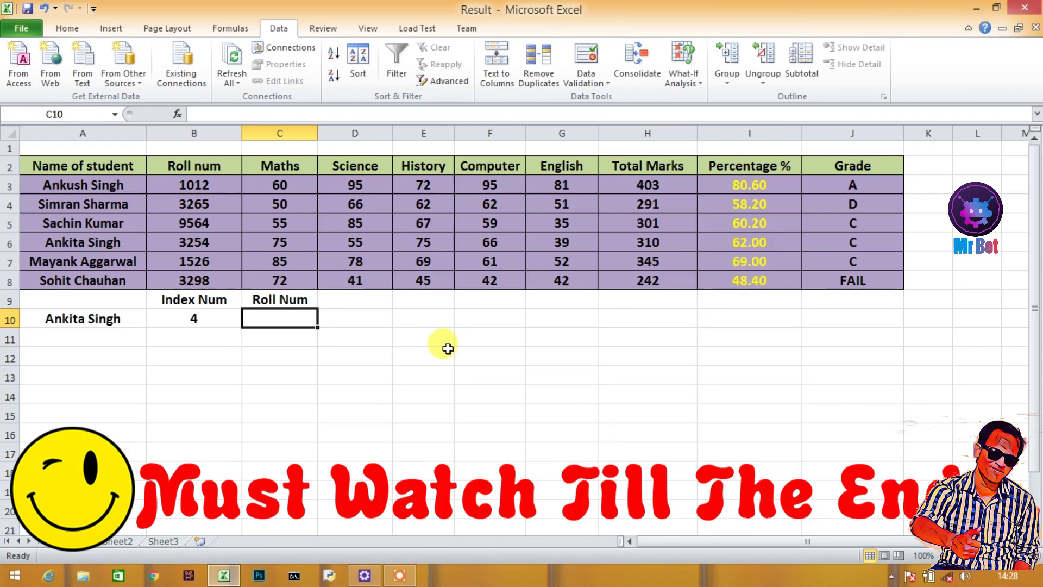
# - Enter =VLOOKUP(A10,A3:J8,2,FALSE) in C10, returning roll number 3254
pyautogui.write('=')
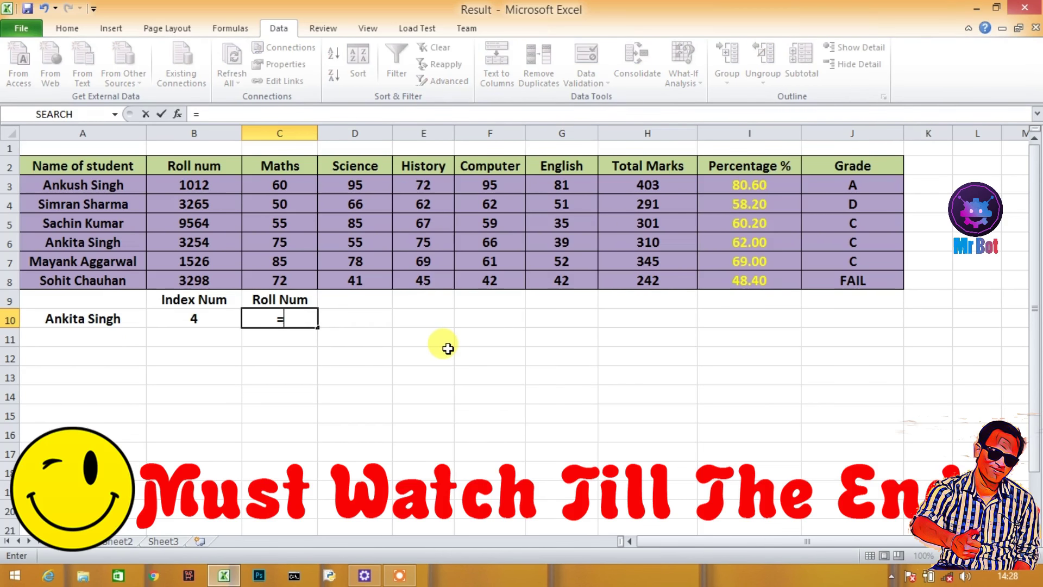
pyautogui.write('vlo')
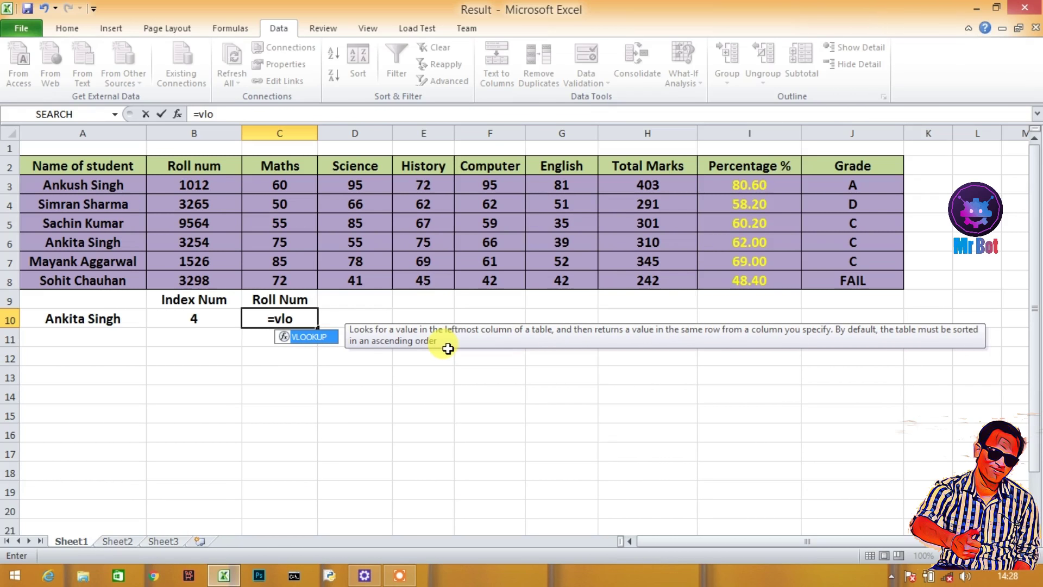
pyautogui.press('Tab')
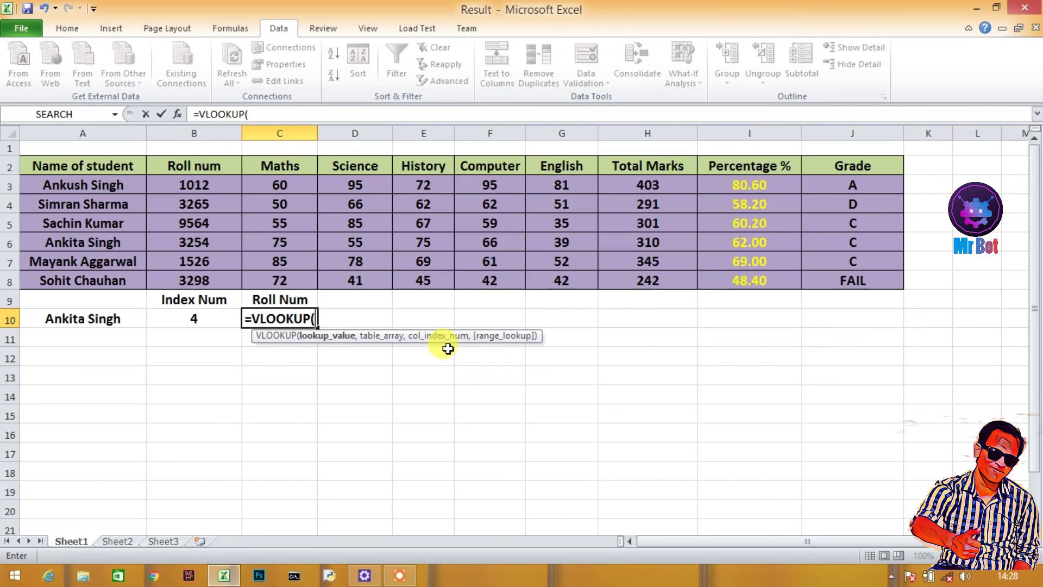
pyautogui.click(112, 320)
pyautogui.write(',')
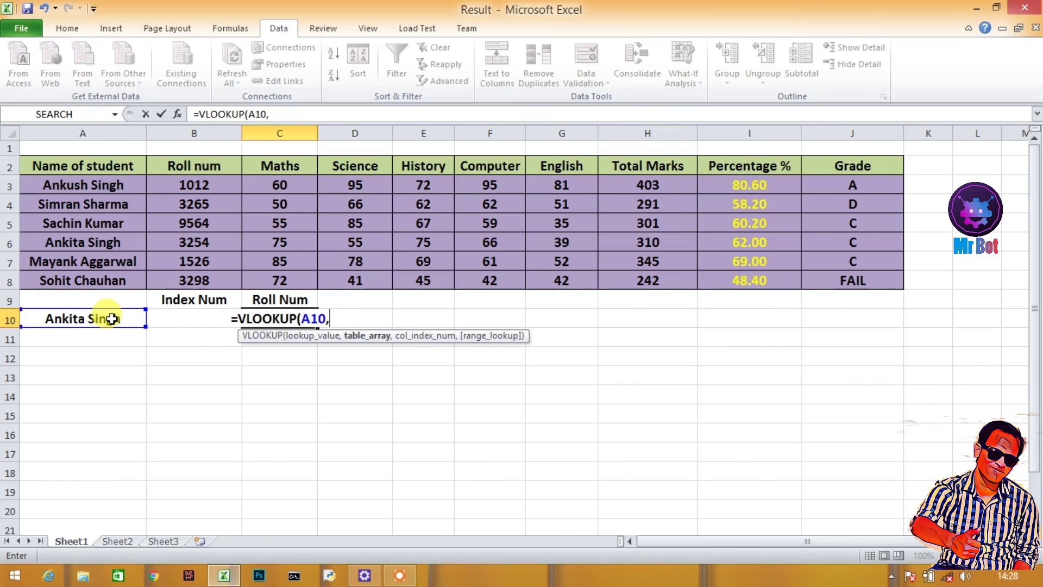
pyautogui.click(102, 184)
pyautogui.hotkey('shift', 'Right')
pyautogui.hotkey('shift', 'Right')
pyautogui.hotkey('shift', 'Right')
pyautogui.hotkey('shift', 'Right')
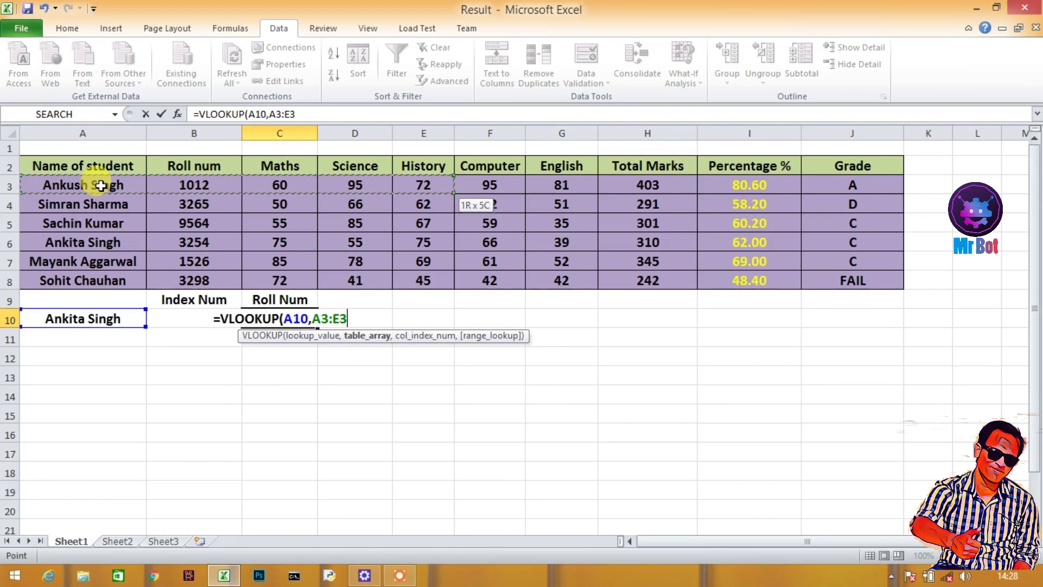
pyautogui.hotkey('shift', 'Right')
pyautogui.hotkey('shift', 'Right')
pyautogui.hotkey('shift', 'Right')
pyautogui.hotkey('shift', 'Right')
pyautogui.hotkey('shift', 'Right')
pyautogui.hotkey('shift', 'Down')
pyautogui.hotkey('shift', 'Down')
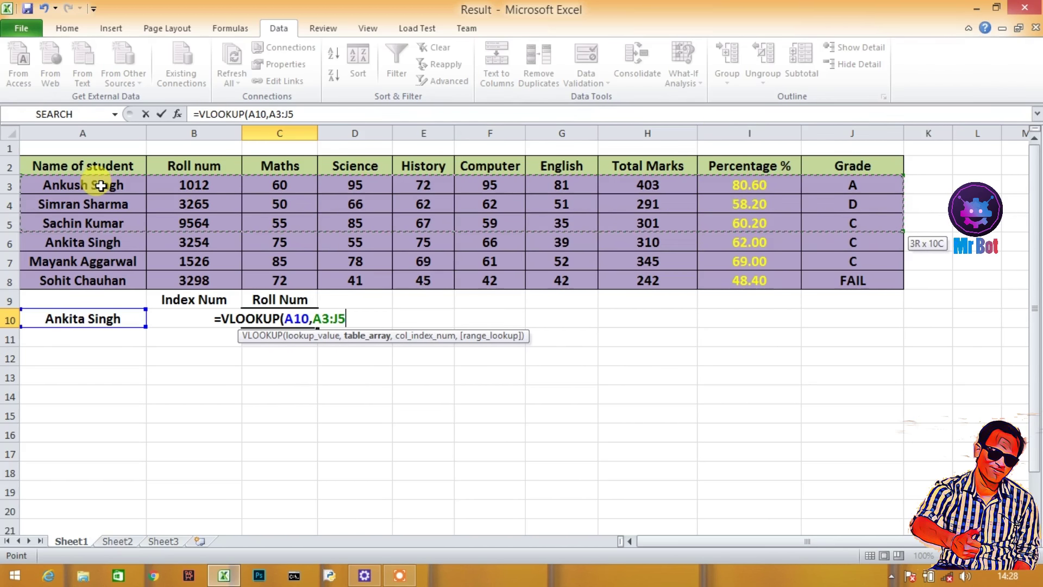
pyautogui.hotkey('shift', 'Down')
pyautogui.hotkey('shift', 'Down')
pyautogui.hotkey('shift', 'Down')
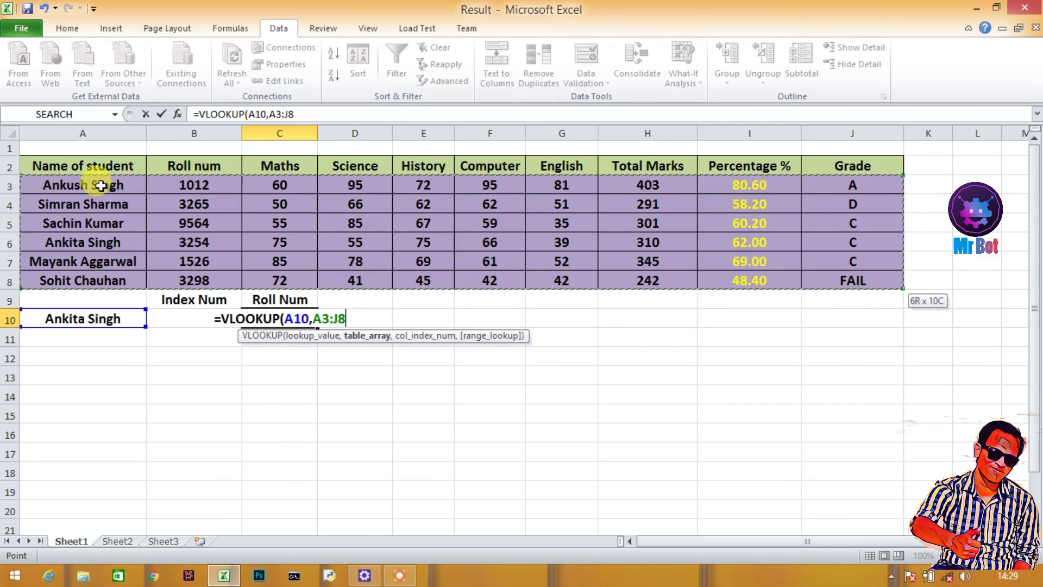
pyautogui.write(',')
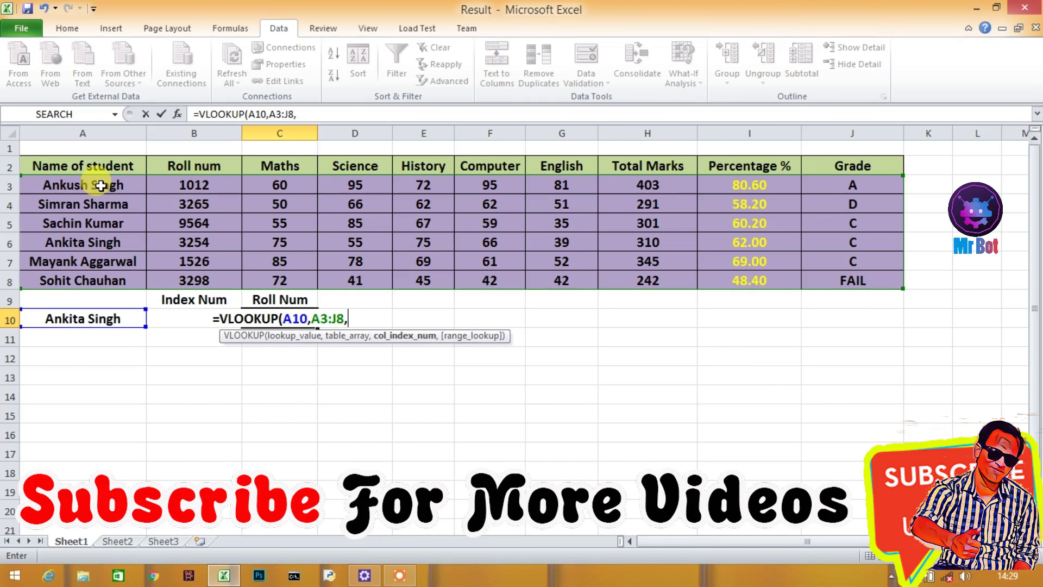
pyautogui.write('02')
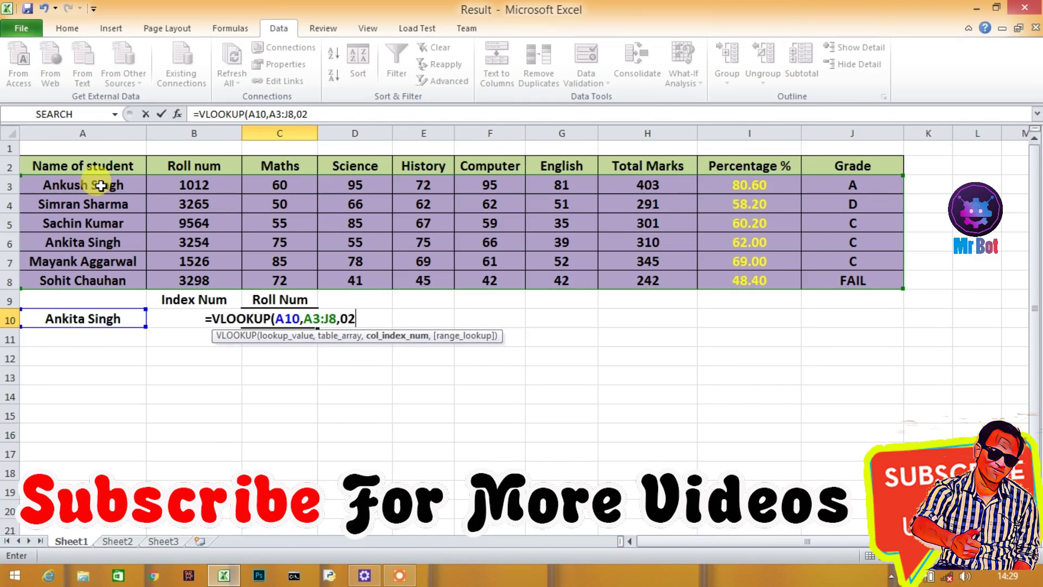
pyautogui.write(',')
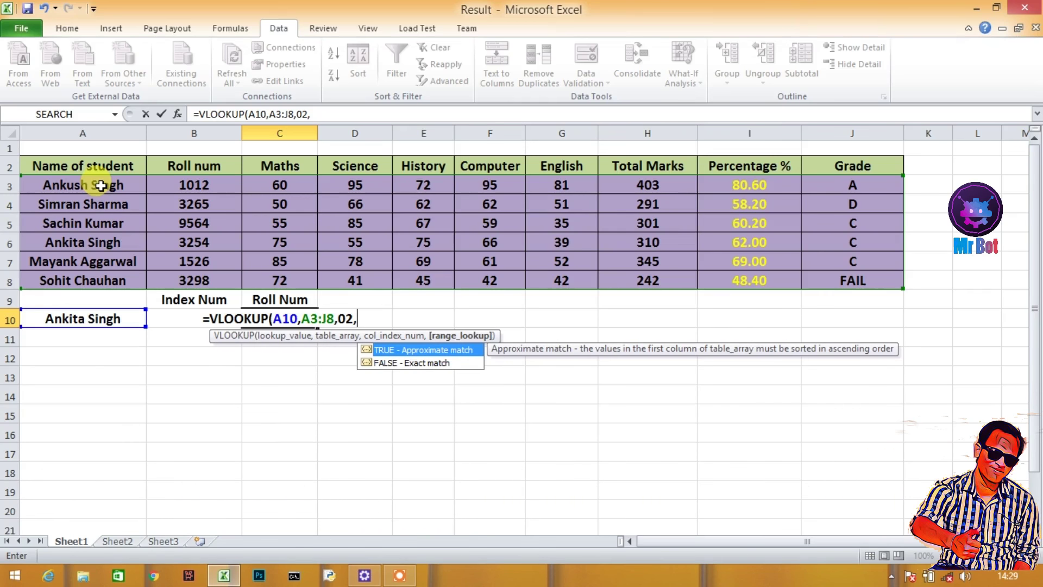
pyautogui.press('Down')
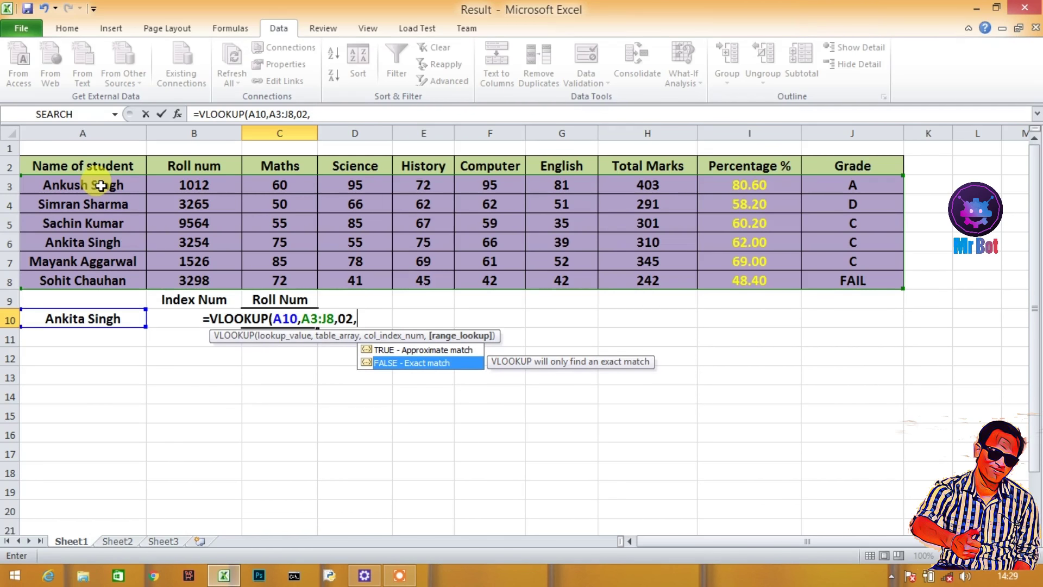
pyautogui.press('Return')
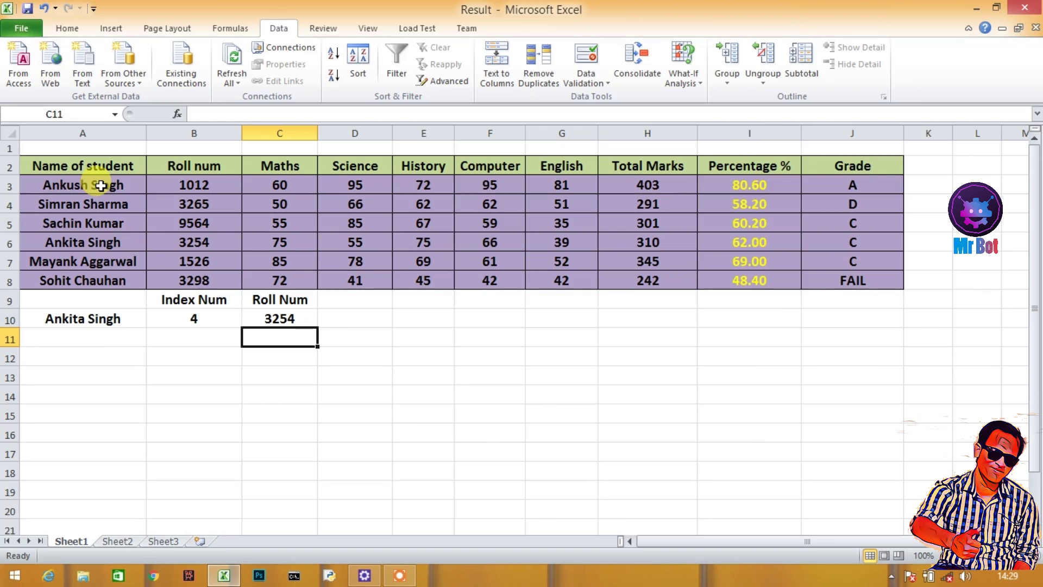
pyautogui.click(118, 325)
pyautogui.click(155, 319)
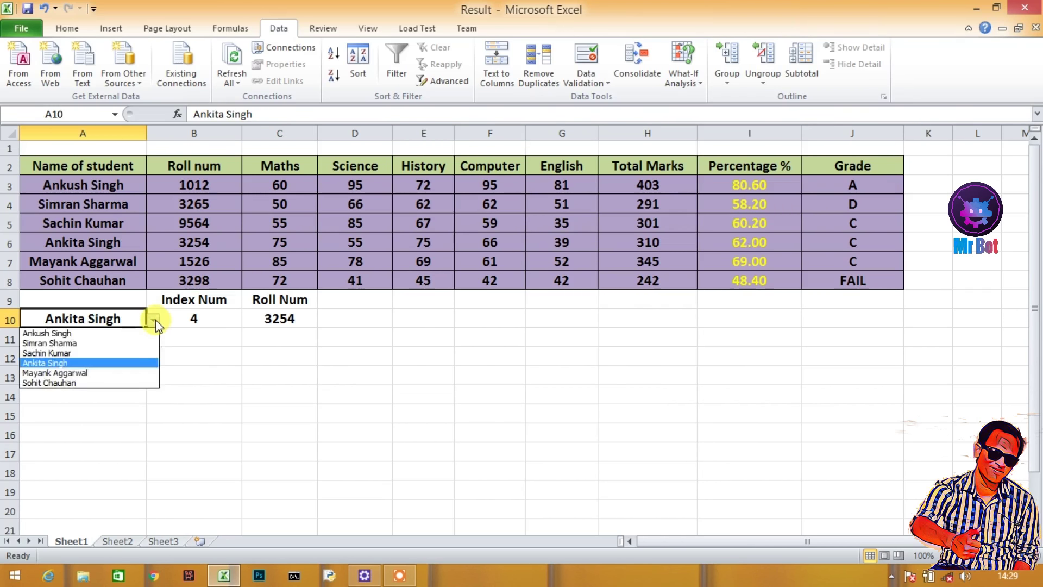
pyautogui.click(121, 354)
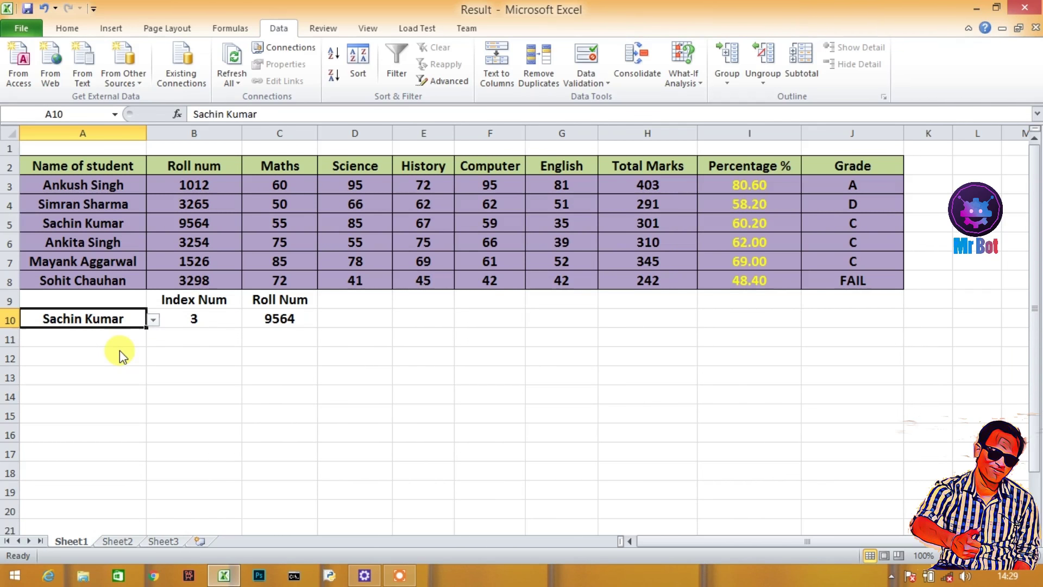
pyautogui.click(291, 320)
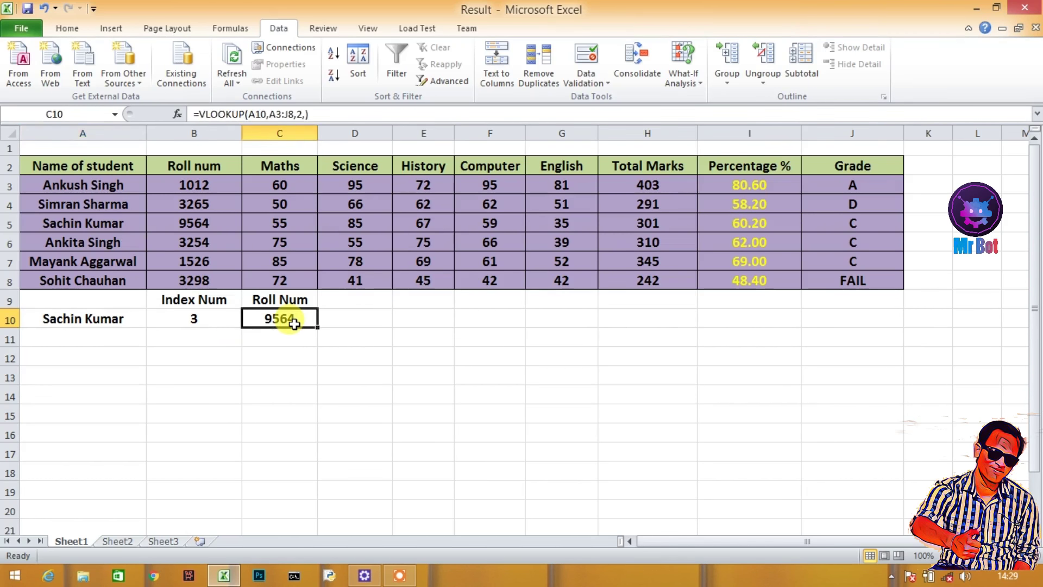
pyautogui.click(363, 341)
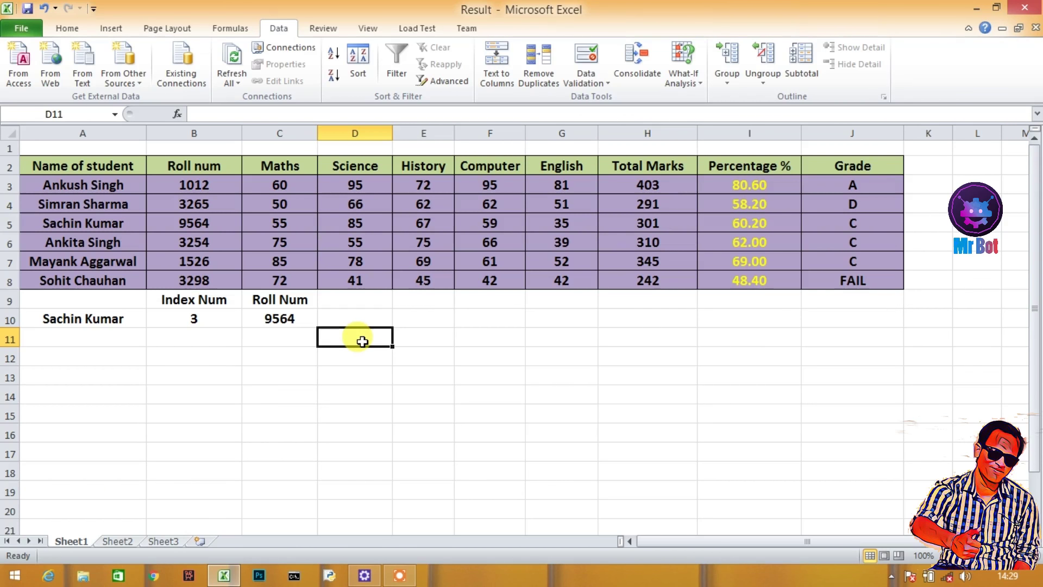
pyautogui.click(353, 302)
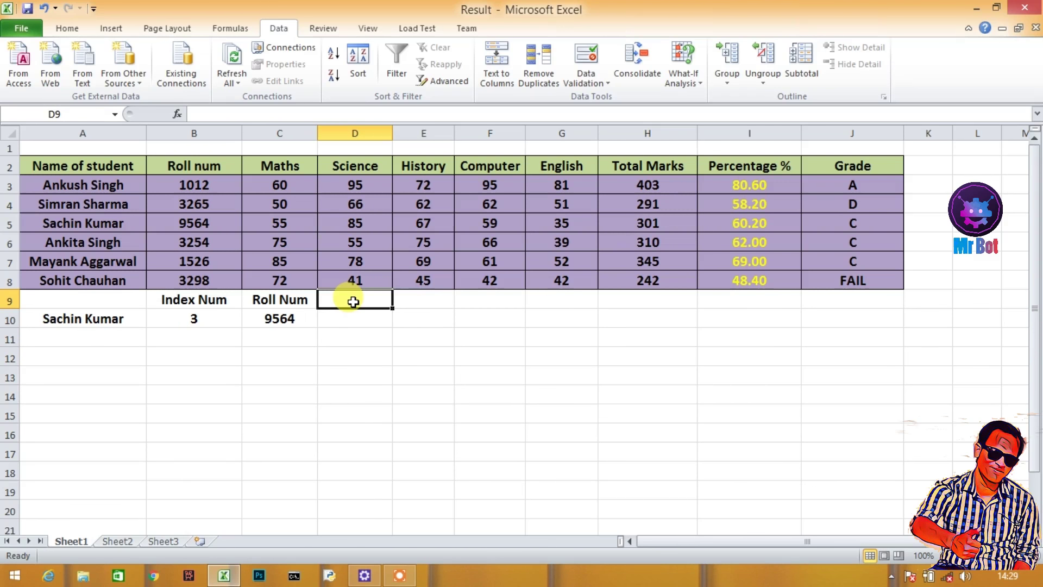
# - Head D9 'Total Marks' and enter =VLOOKUP(A10,A3:J8,8,FALSE) in D10, returning 301
pyautogui.write('Total ')
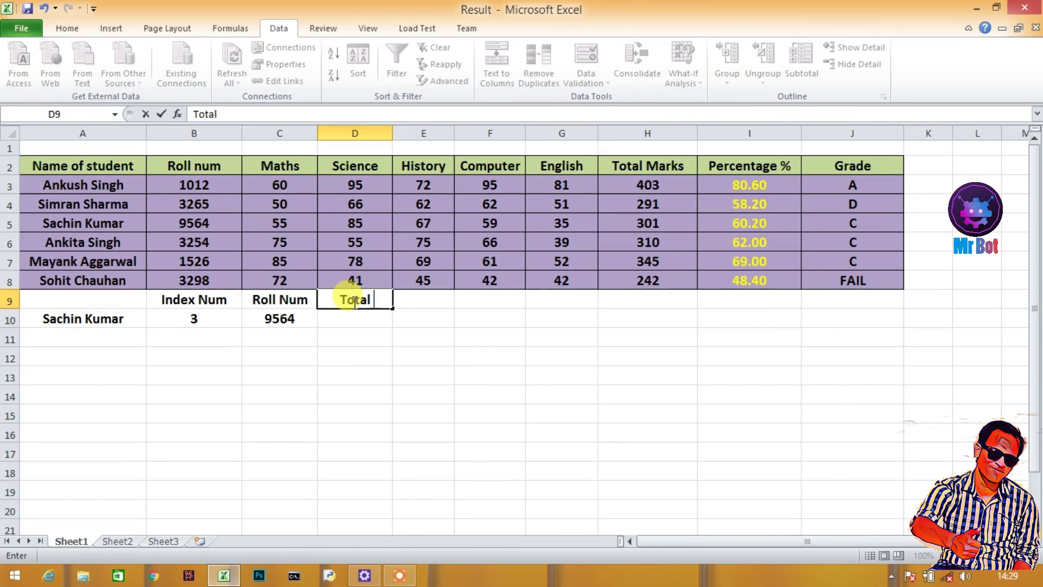
pyautogui.write('Marks')
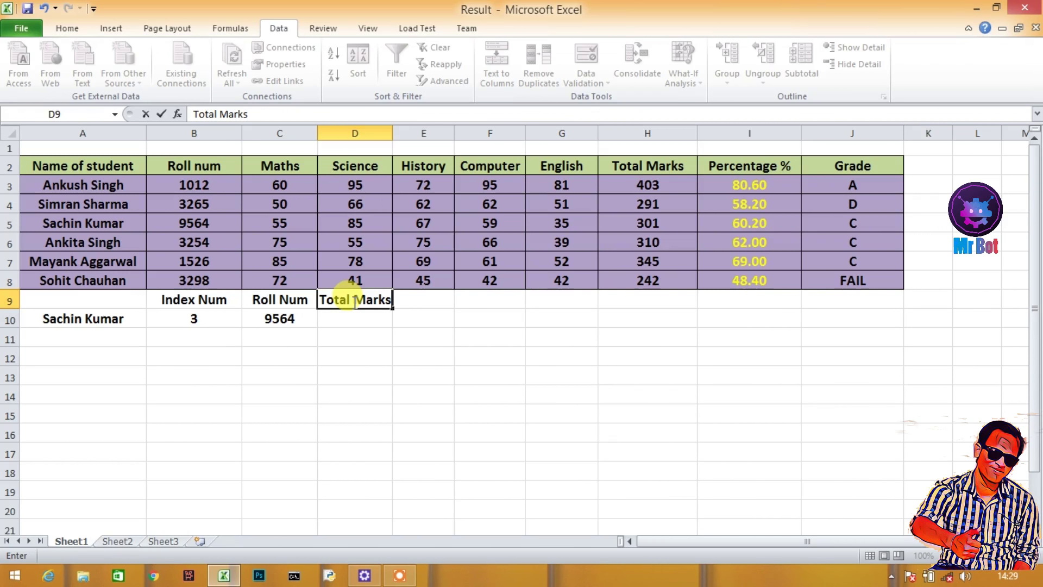
pyautogui.press('Return')
pyautogui.write('=')
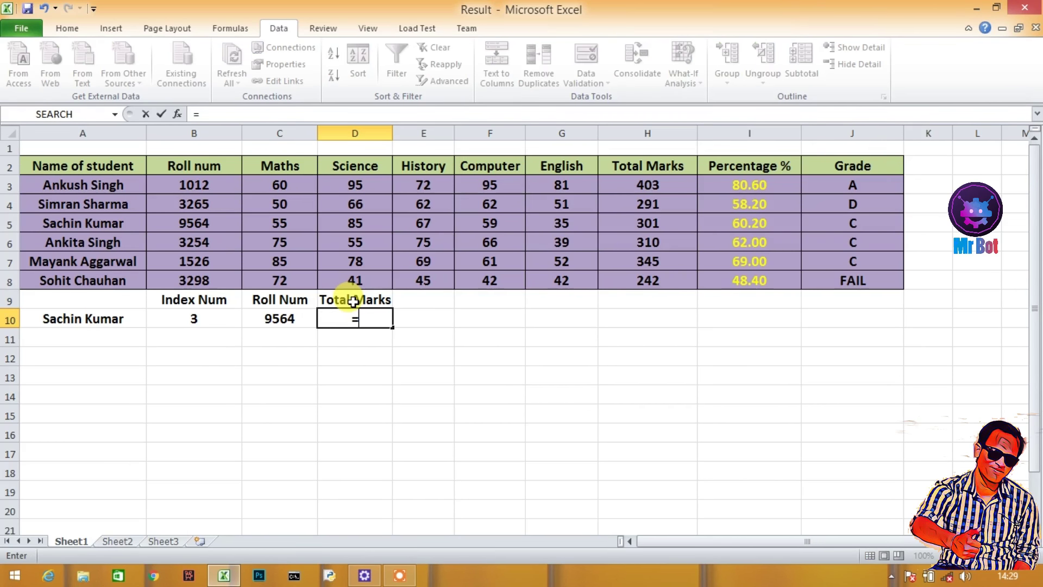
pyautogui.write('vlo')
pyautogui.press('Tab')
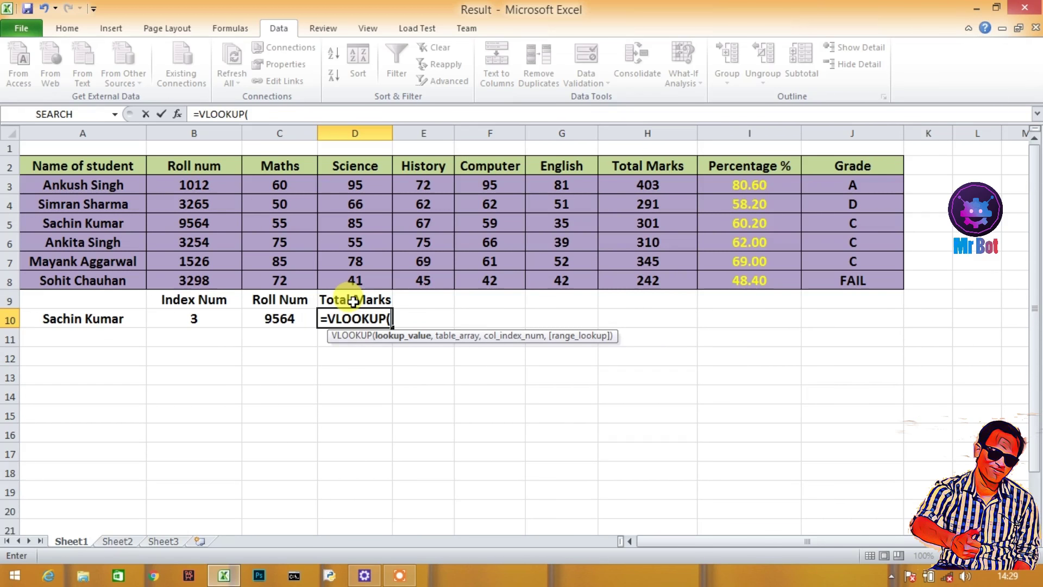
pyautogui.click(106, 320)
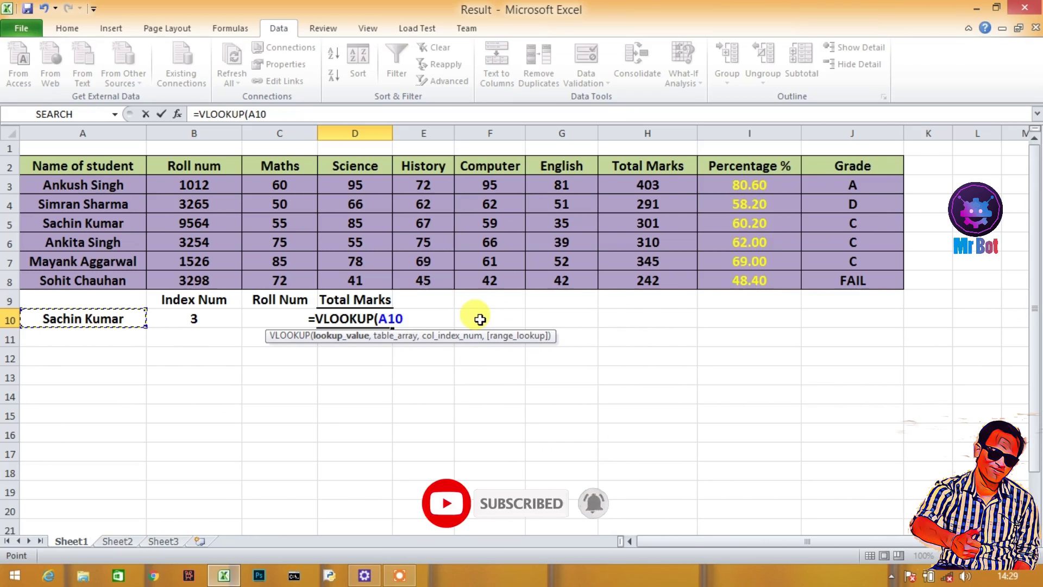
pyautogui.write(',')
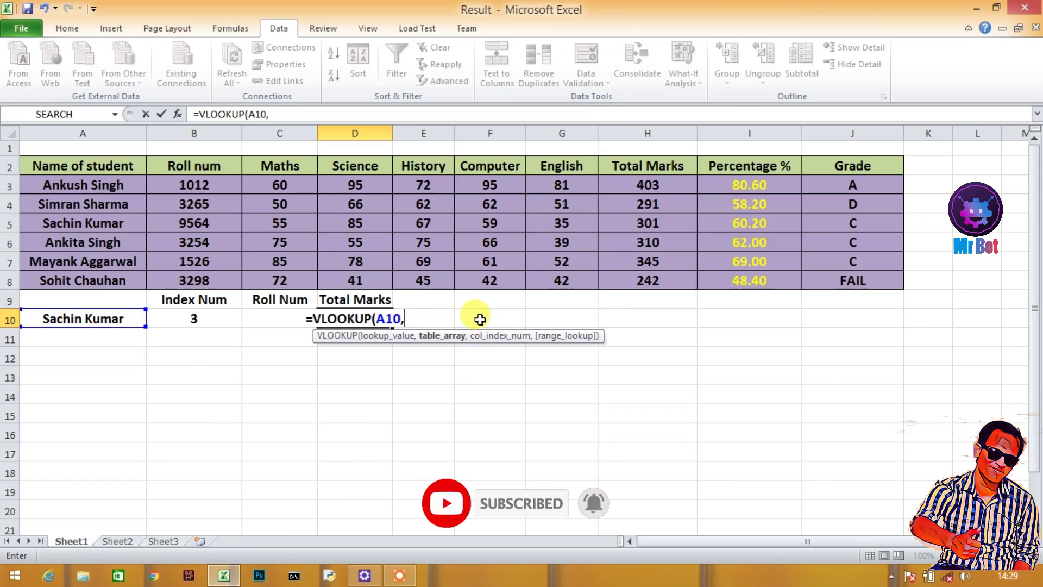
pyautogui.click(66, 182)
pyautogui.moveTo(66, 181)
pyautogui.mouseDown()
pyautogui.moveTo(899, 193)
pyautogui.moveTo(899, 282)
pyautogui.mouseUp()
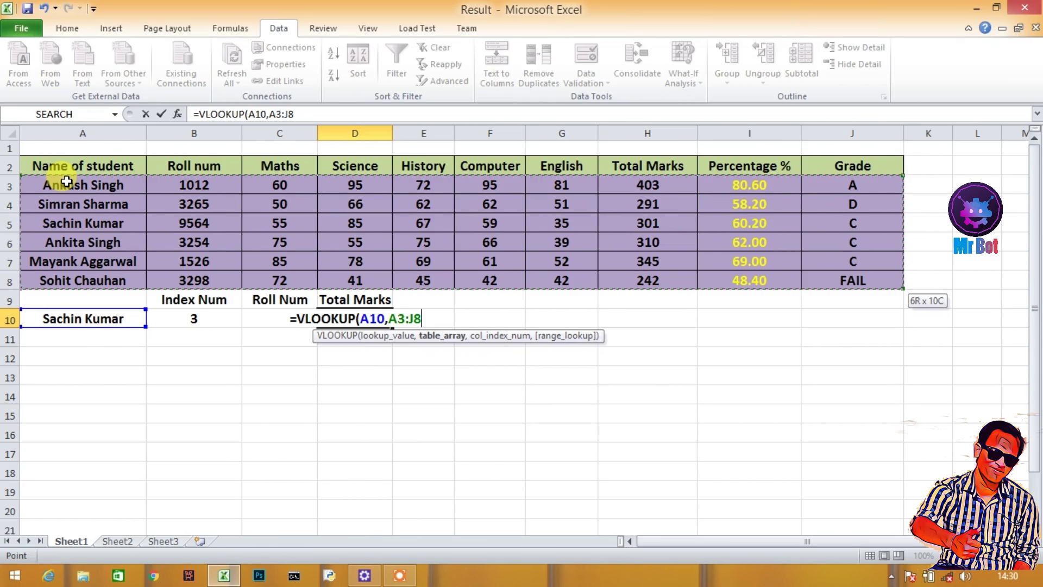
pyautogui.write(',')
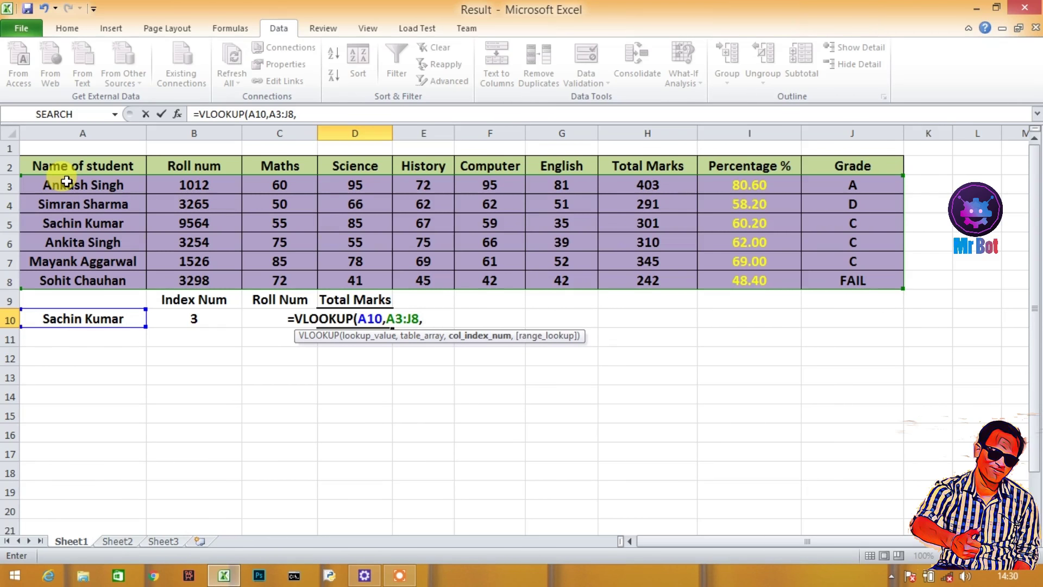
pyautogui.write('08')
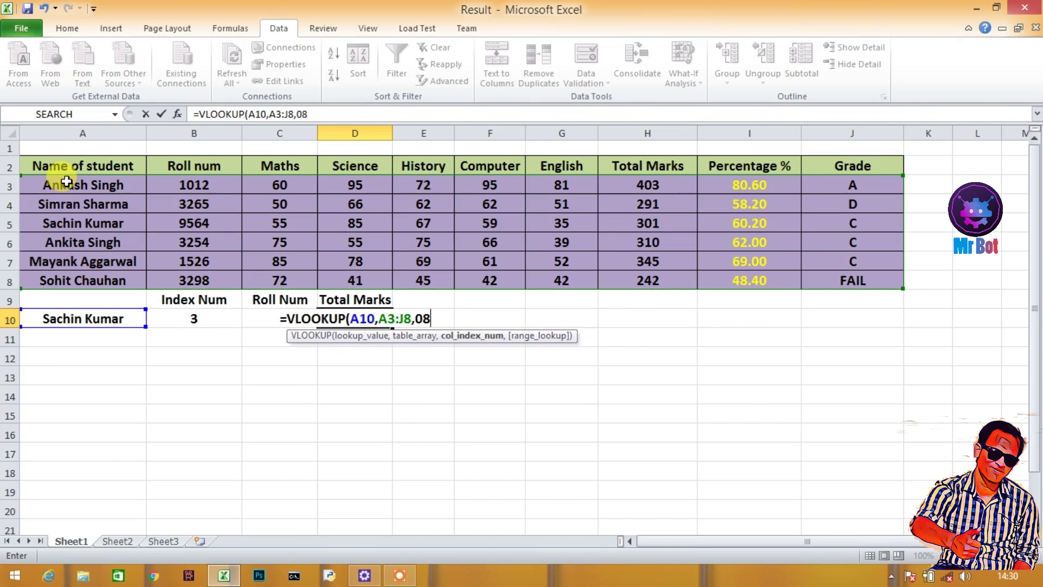
pyautogui.write(',')
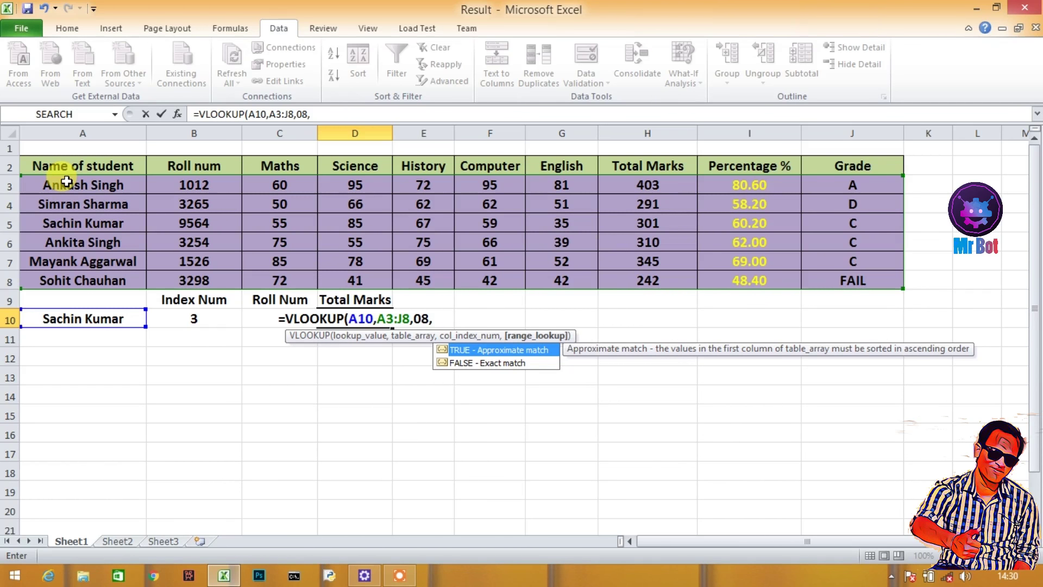
pyautogui.press('Down')
pyautogui.press('Return')
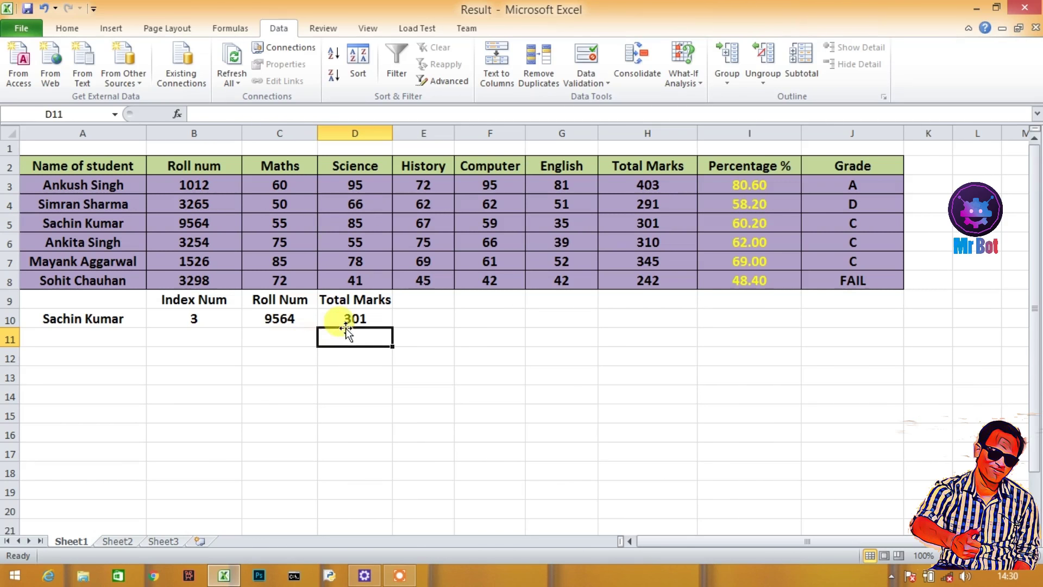
pyautogui.click(368, 318)
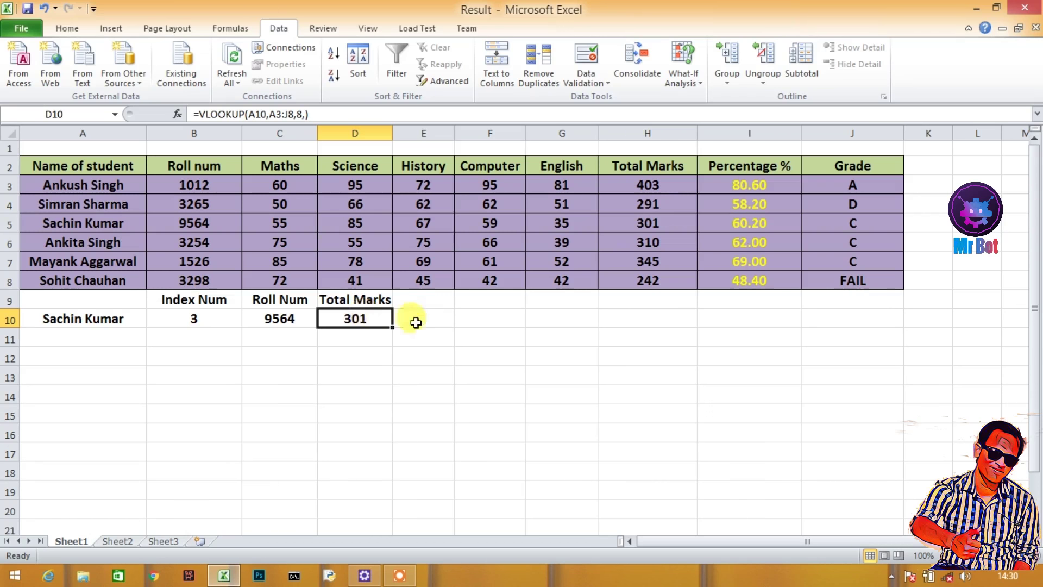
pyautogui.click(618, 378)
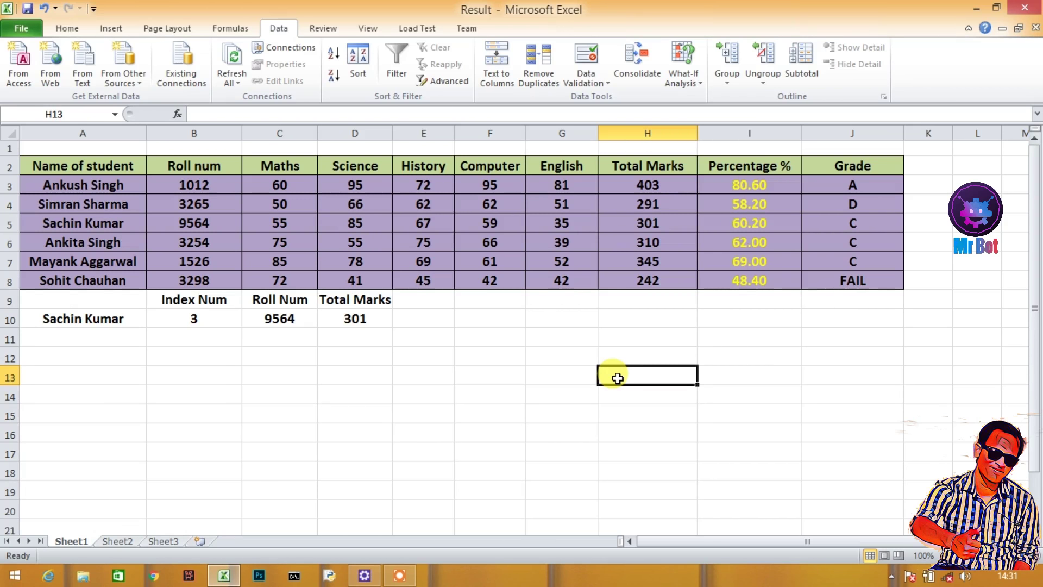
# - Check the grade IF formulas in rows 3, 5 and 7, then select J3:J8
pyautogui.click(887, 189)
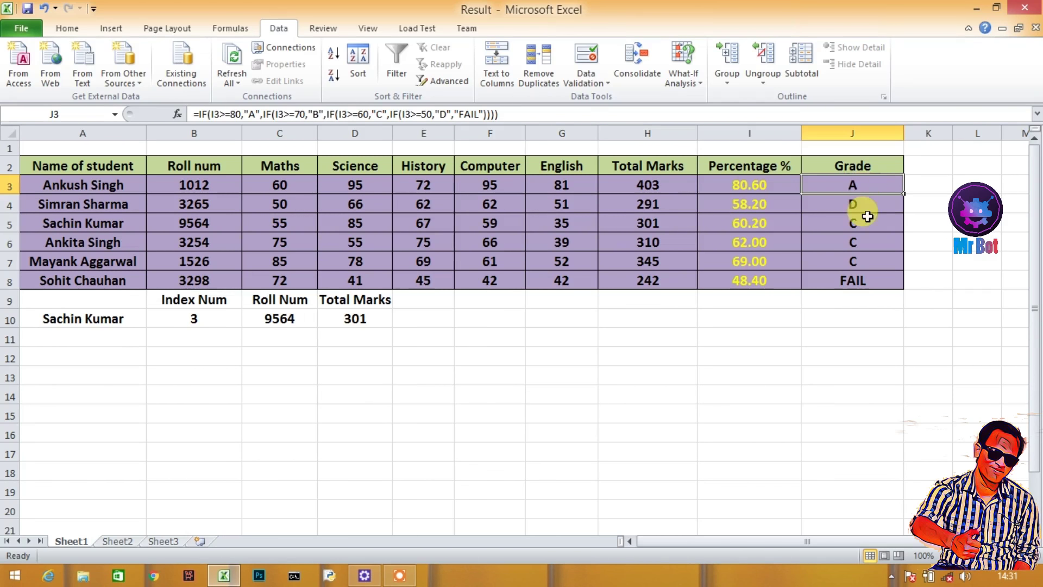
pyautogui.click(864, 223)
pyautogui.click(870, 256)
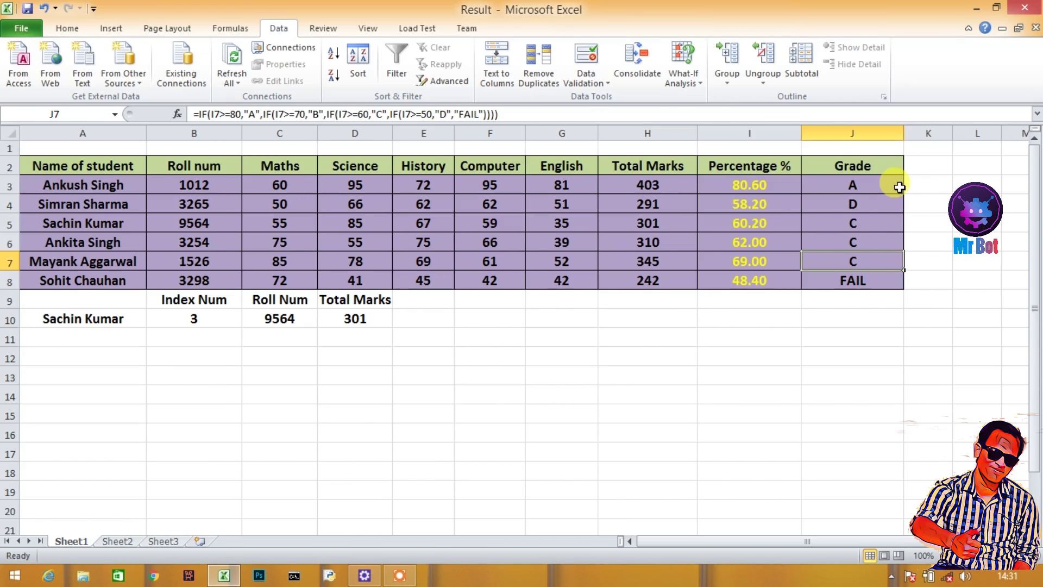
pyautogui.click(856, 185)
pyautogui.hotkey('shift', 'Down')
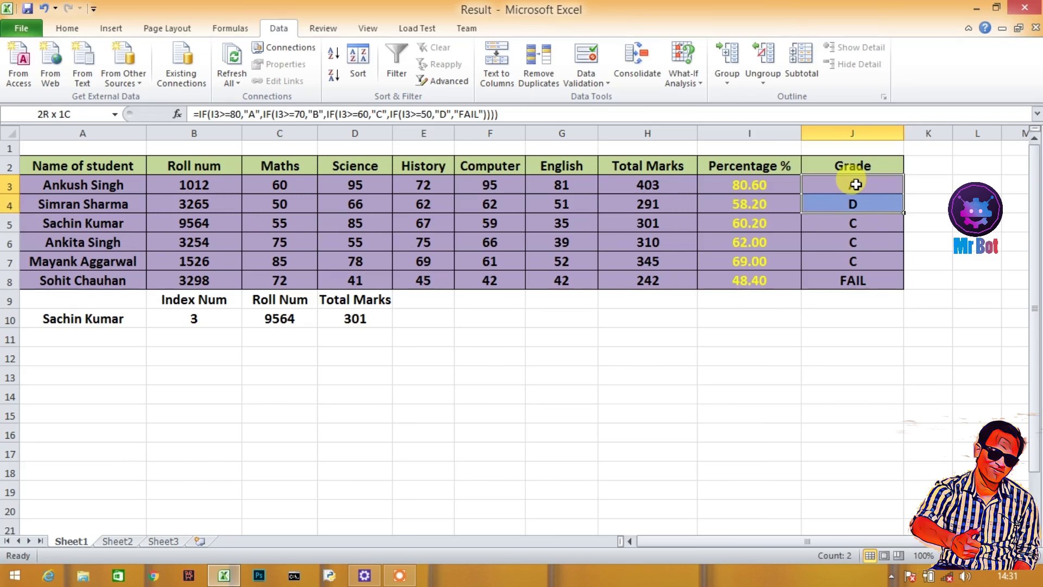
pyautogui.hotkey('shift', 'Down')
pyautogui.hotkey('shift', 'Down')
pyautogui.hotkey('shift', 'Down')
pyautogui.hotkey('shift', 'Down')
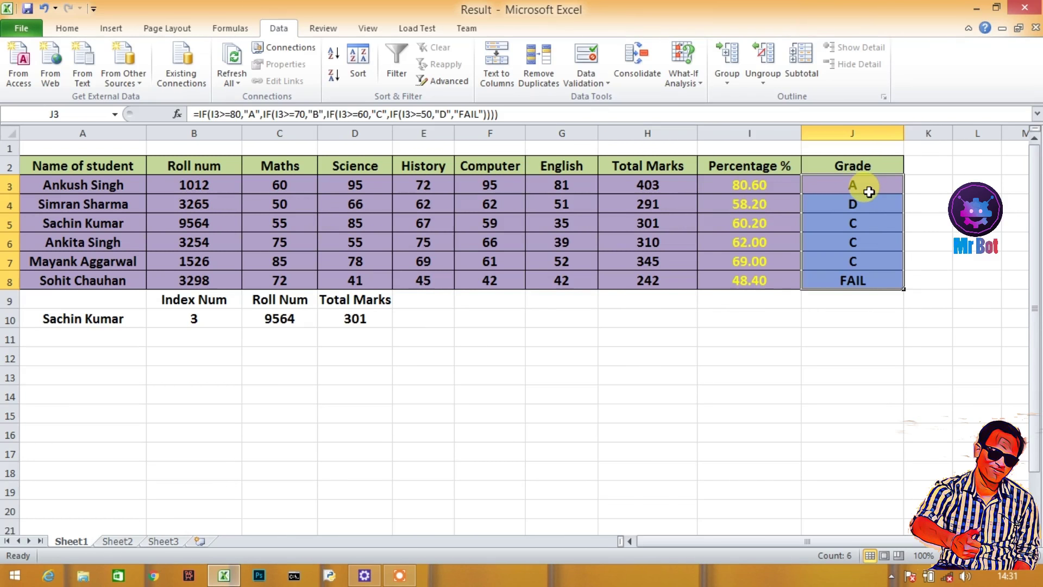
# - Name the selected range J3:J8 'Grade' using the Name Box
pyautogui.click(67, 115)
pyautogui.press('BackSpace')
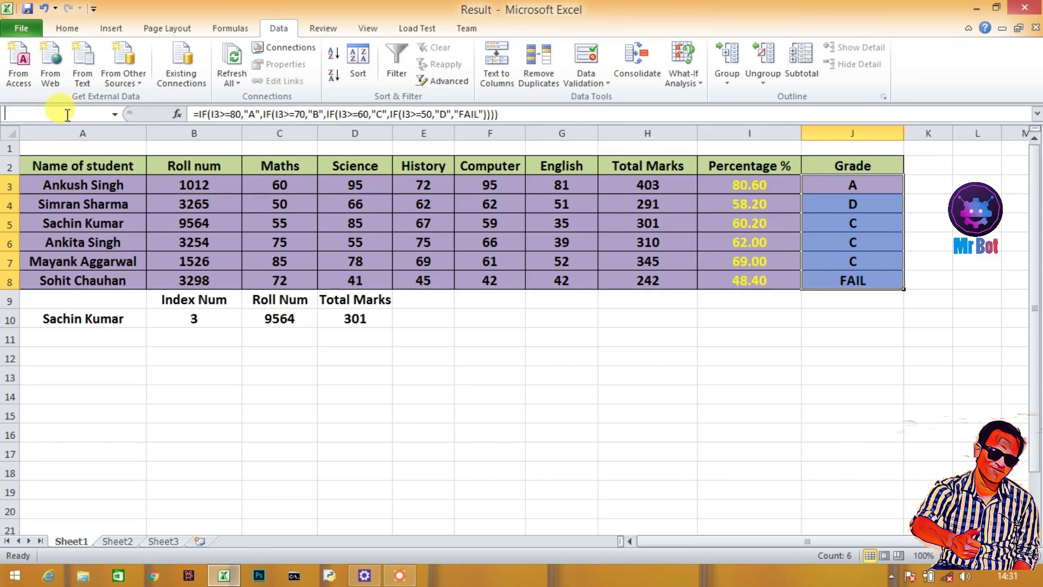
pyautogui.write('Gr')
pyautogui.write('ade')
pyautogui.press('Return')
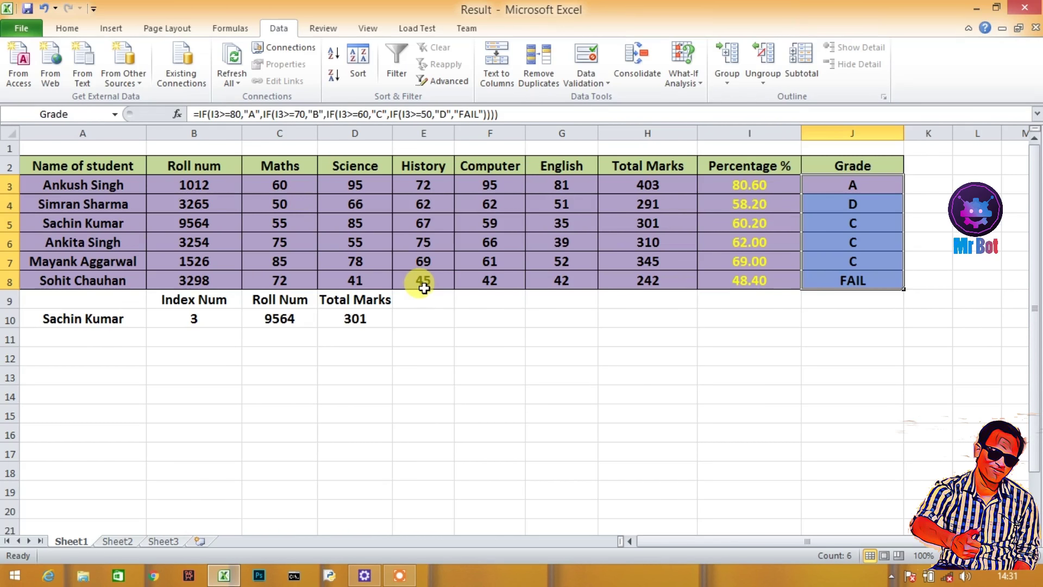
pyautogui.click(558, 333)
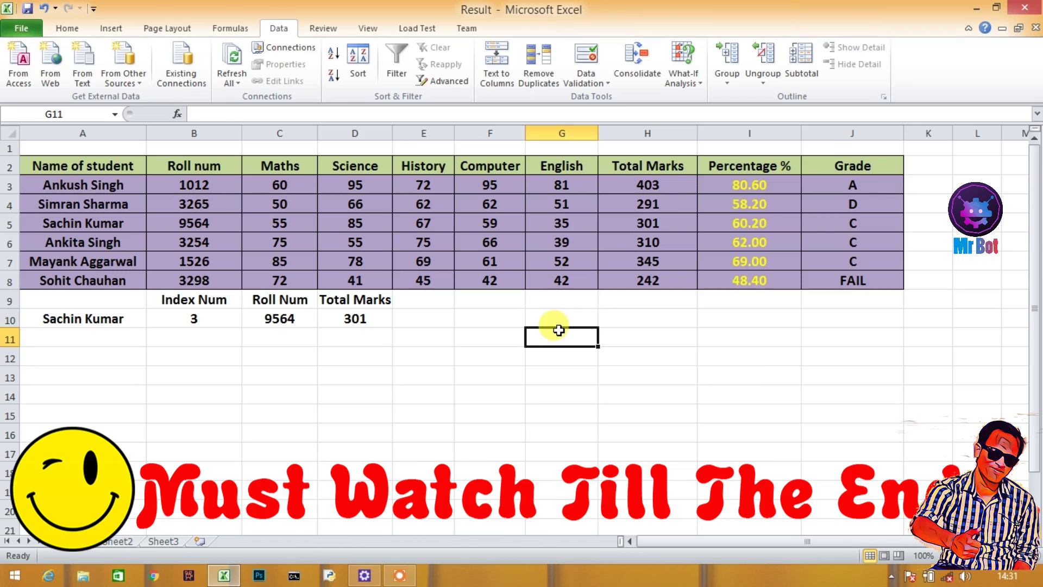
# - Type A, B, C, D and FAIL down G11:G15, then select the count cell beside A
pyautogui.write('A')
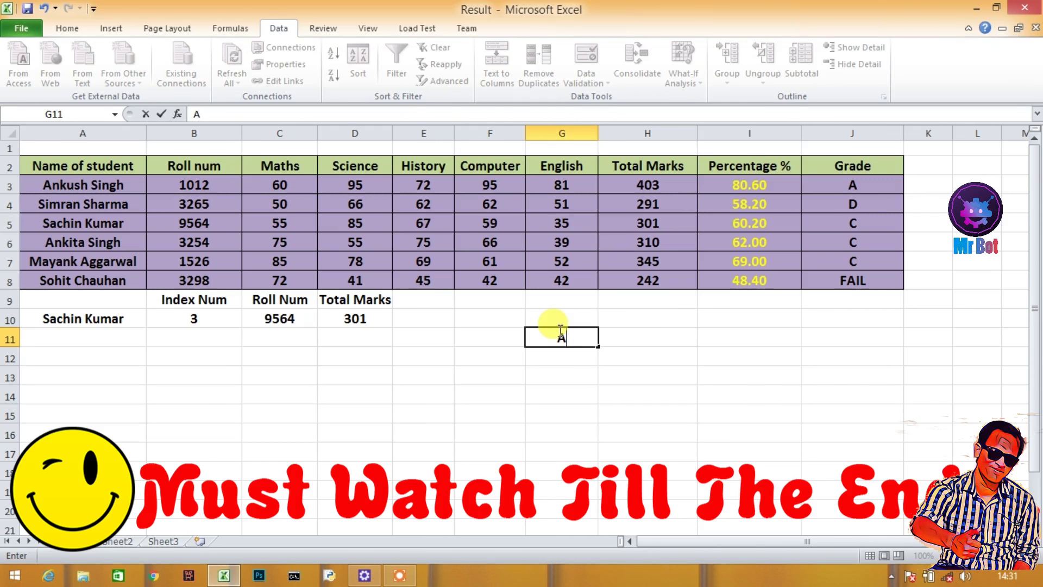
pyautogui.press('Return')
pyautogui.write('B')
pyautogui.press('Return')
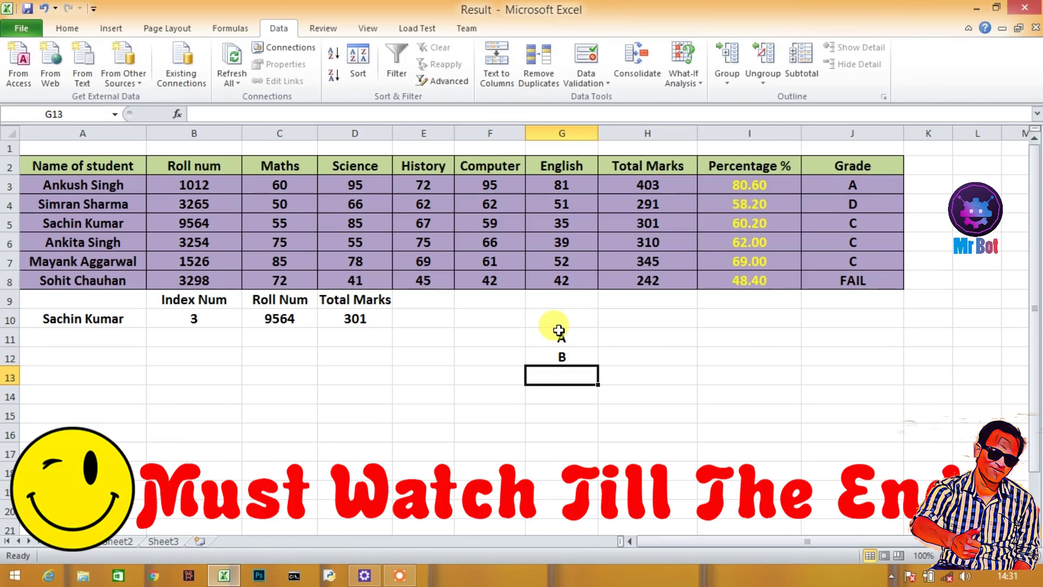
pyautogui.write('C')
pyautogui.press('Return')
pyautogui.write('D')
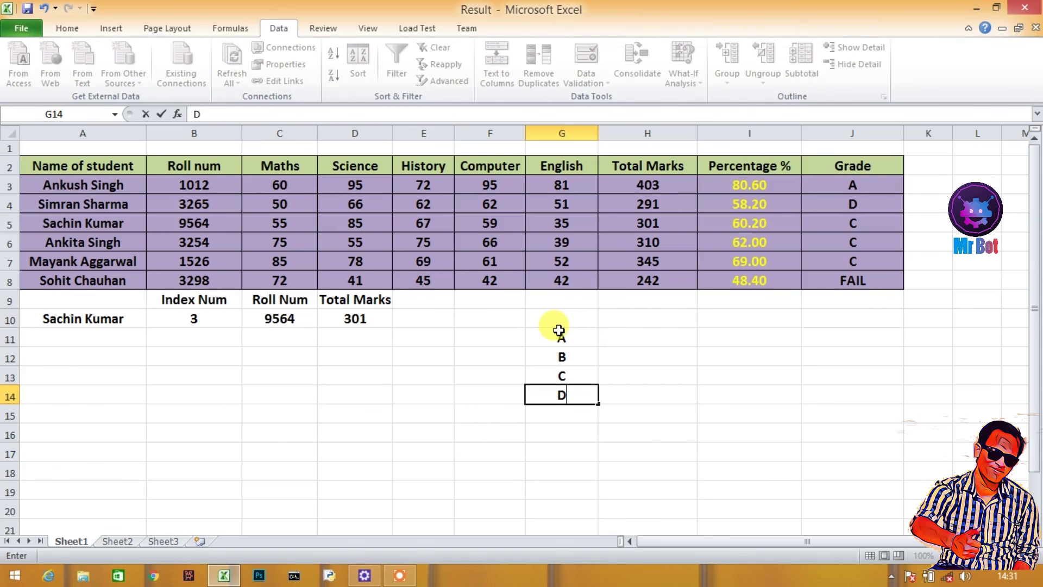
pyautogui.press('Return')
pyautogui.write('F')
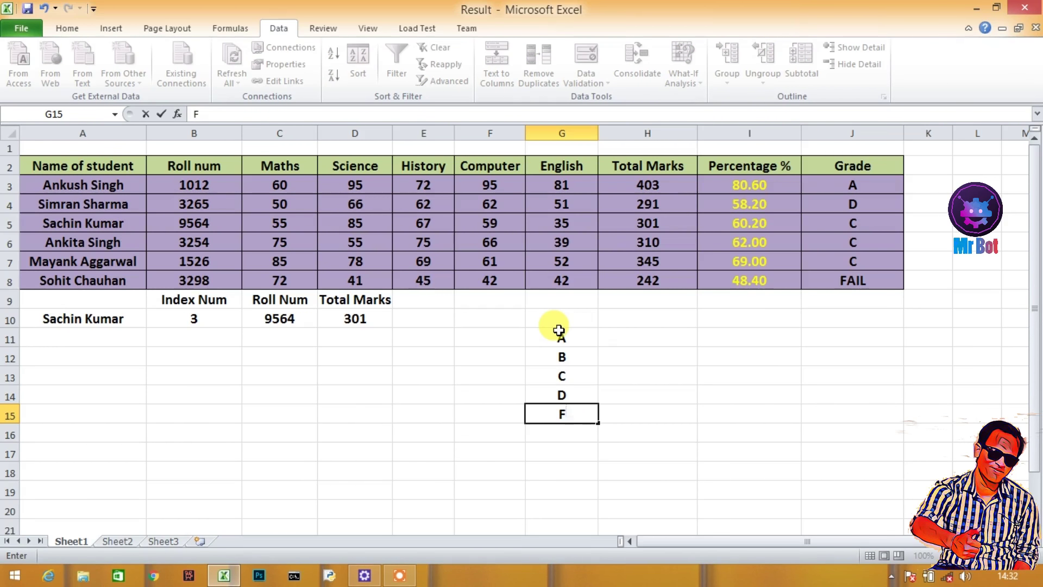
pyautogui.write('AIL')
pyautogui.press('Return')
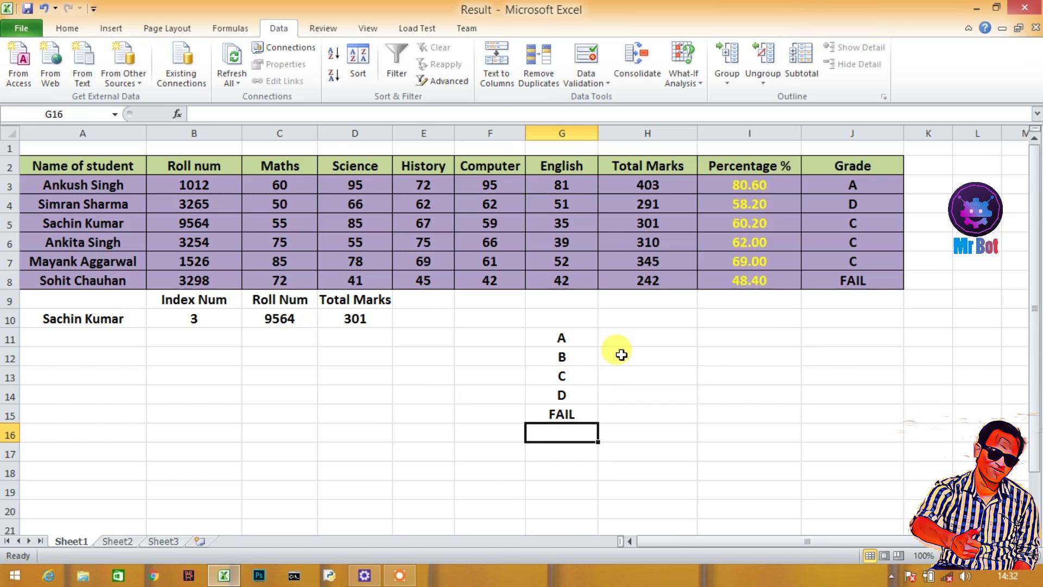
pyautogui.click(656, 342)
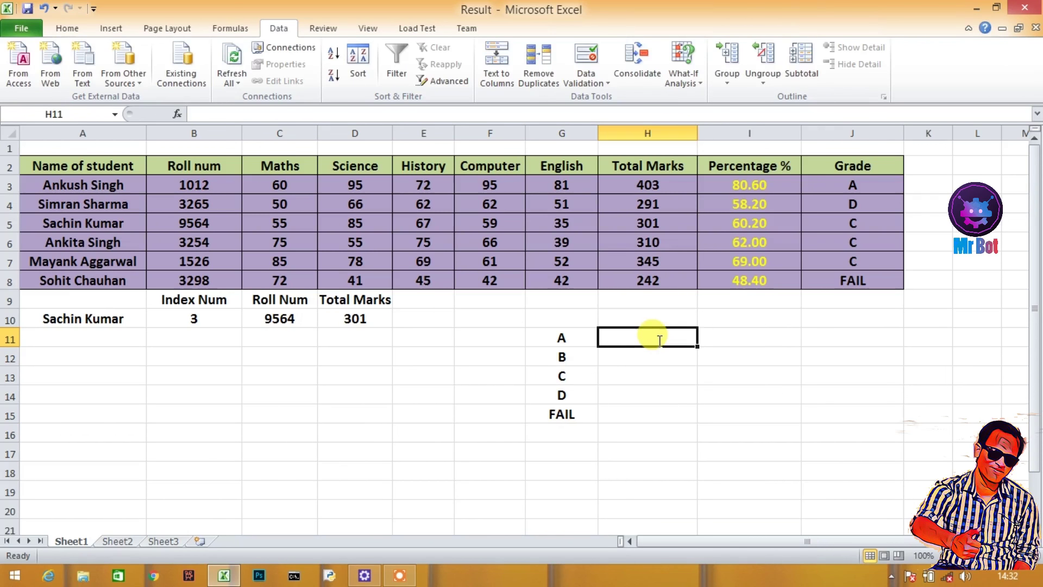
# - Enter =COUNTIF(Grade,G11) in H11 to count the 1 student graded A
pyautogui.write('=count')
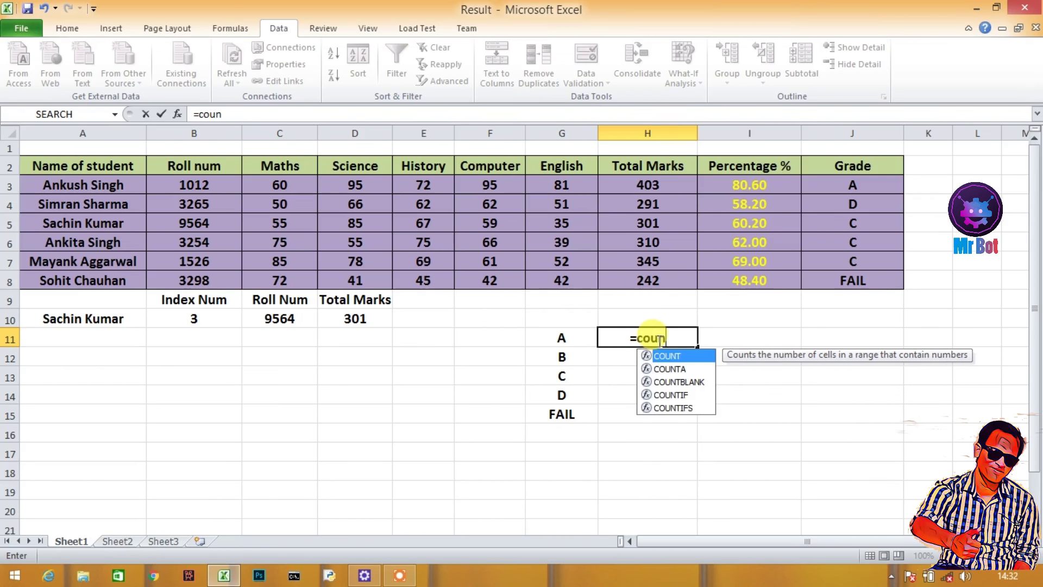
pyautogui.write('if')
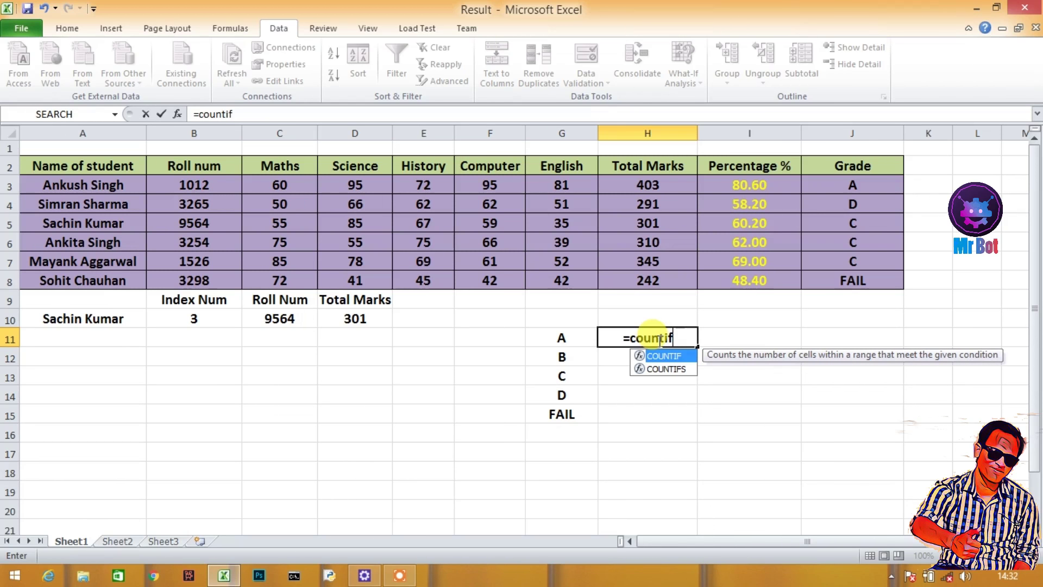
pyautogui.press('Tab')
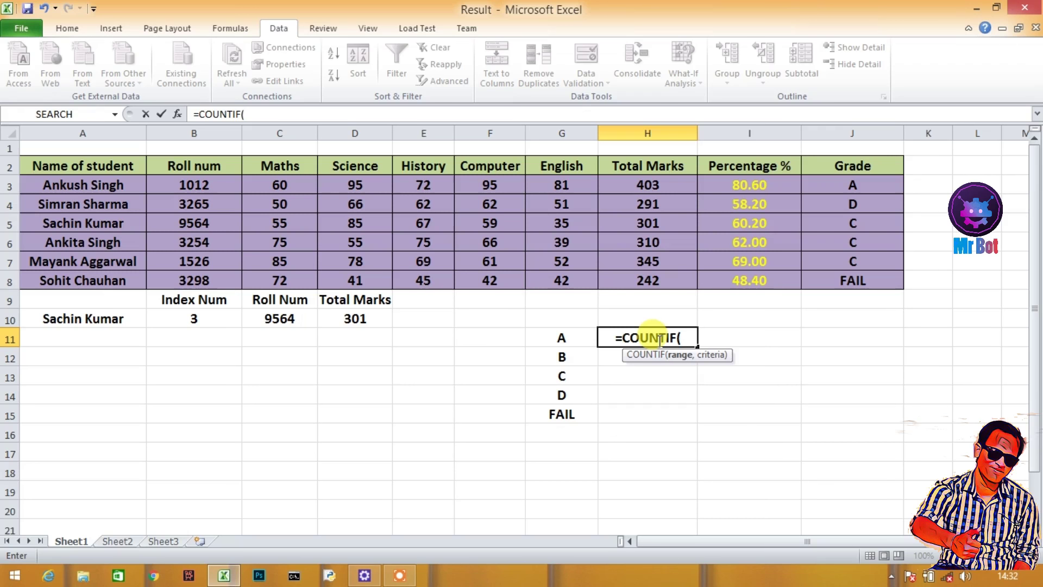
pyautogui.write('g')
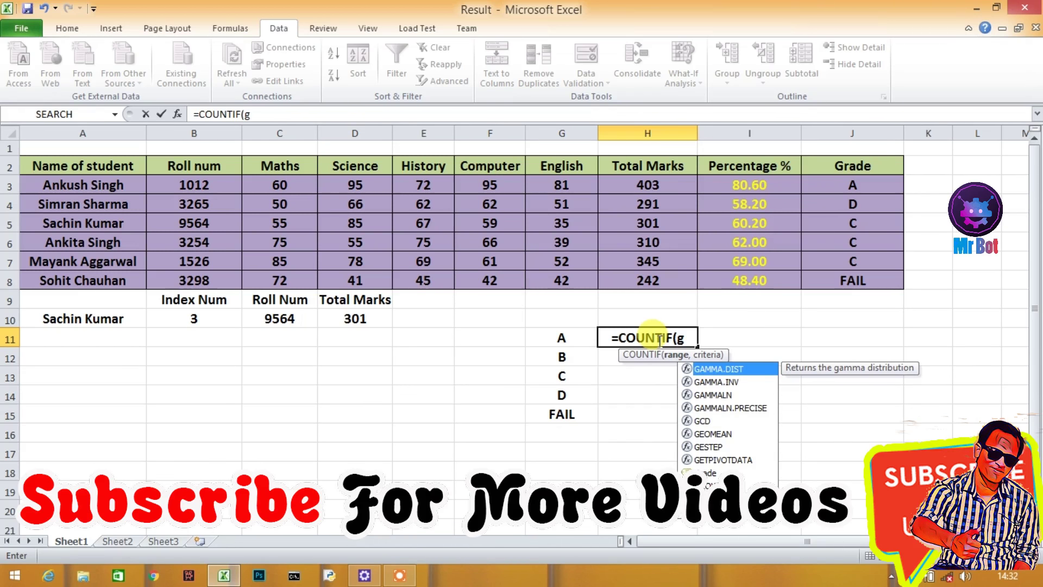
pyautogui.write('r')
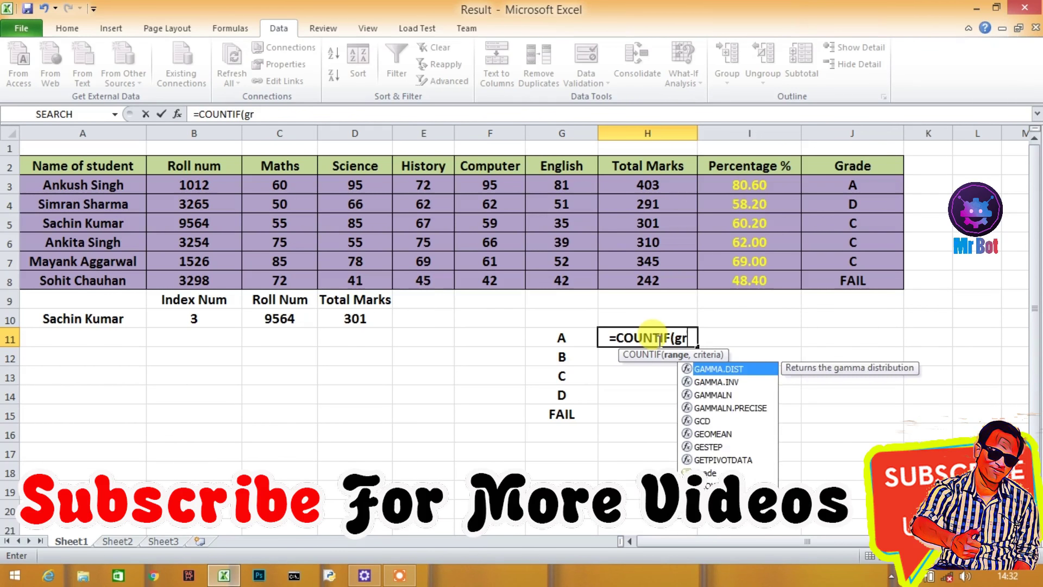
pyautogui.write('ad')
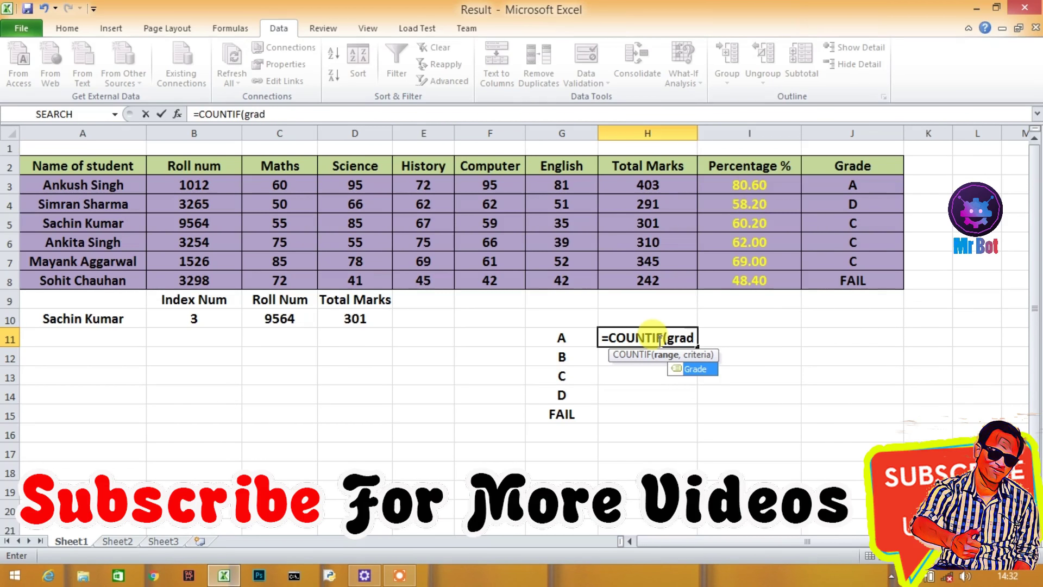
pyautogui.press('Tab')
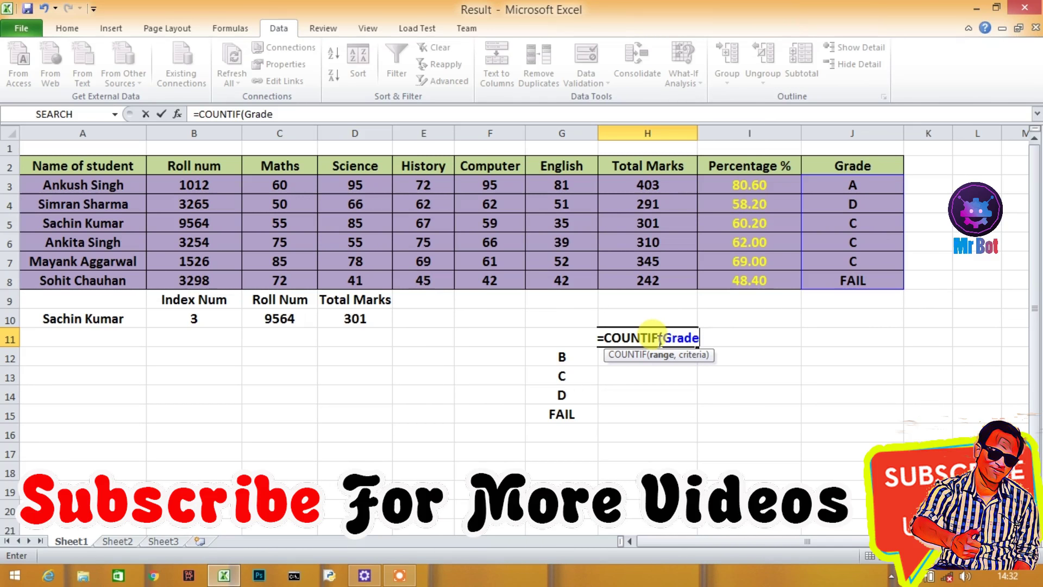
pyautogui.write(',')
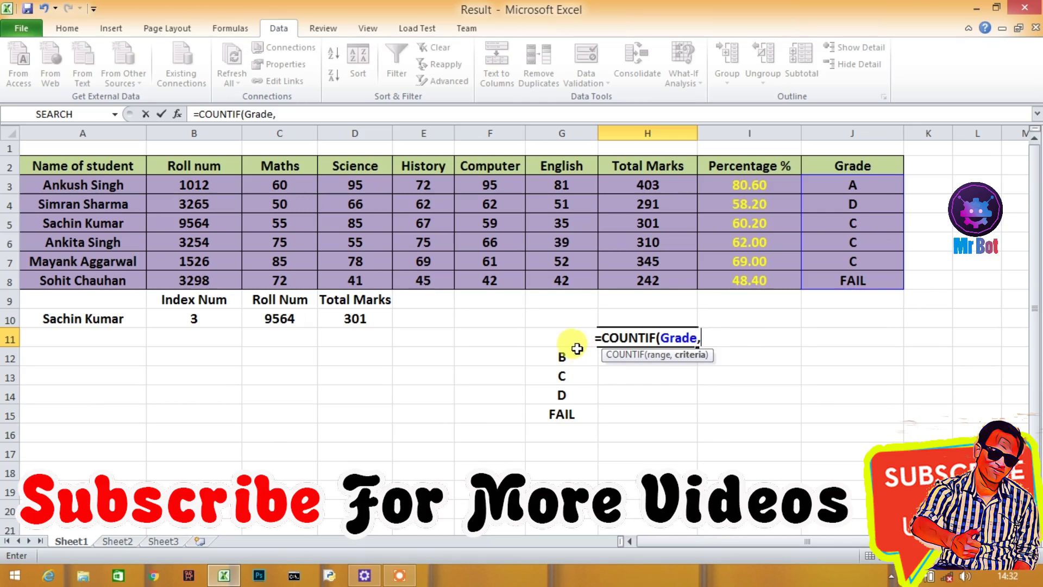
pyautogui.click(565, 337)
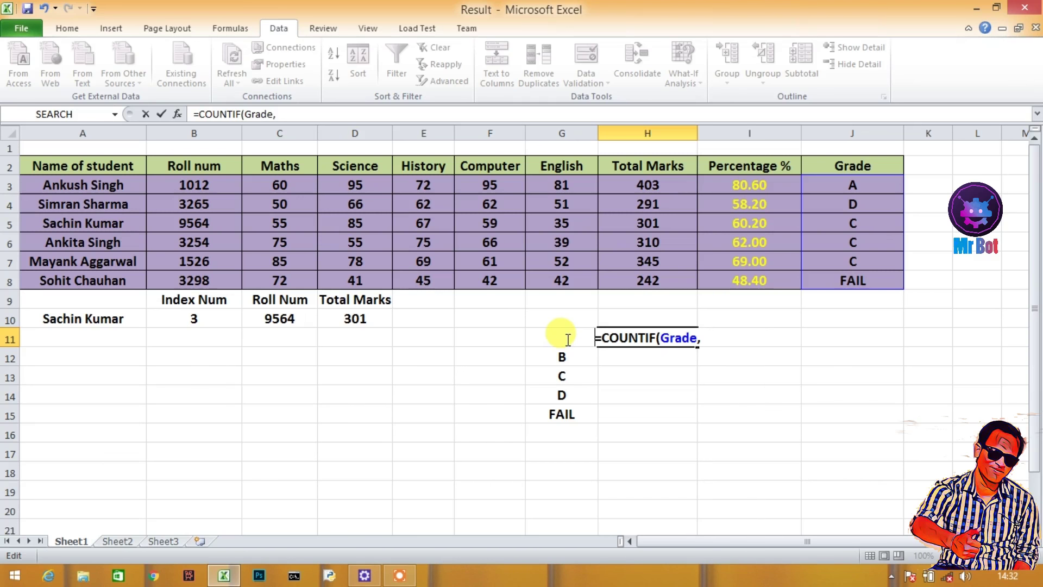
pyautogui.write('g')
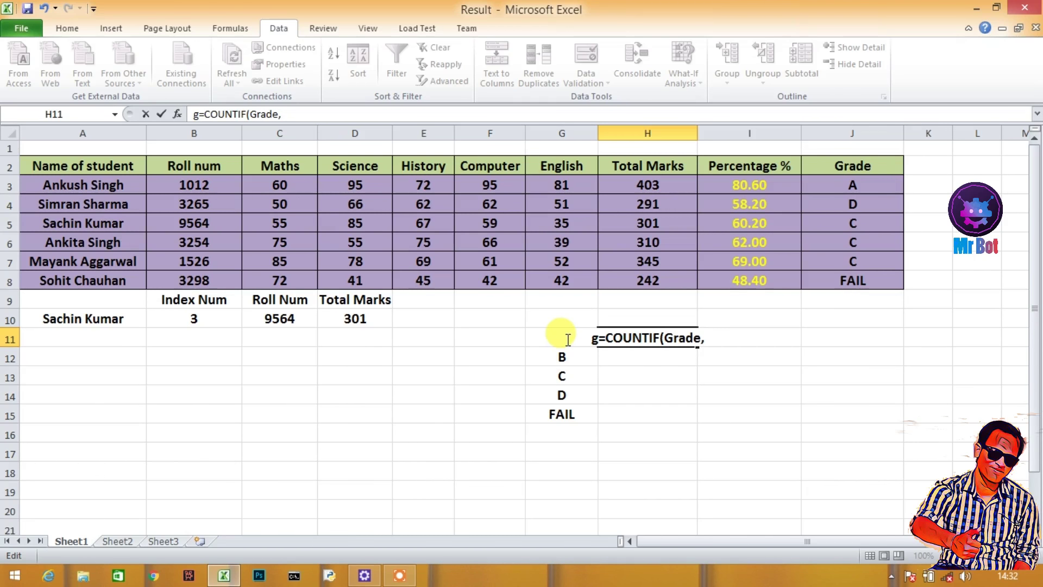
pyautogui.press('BackSpace')
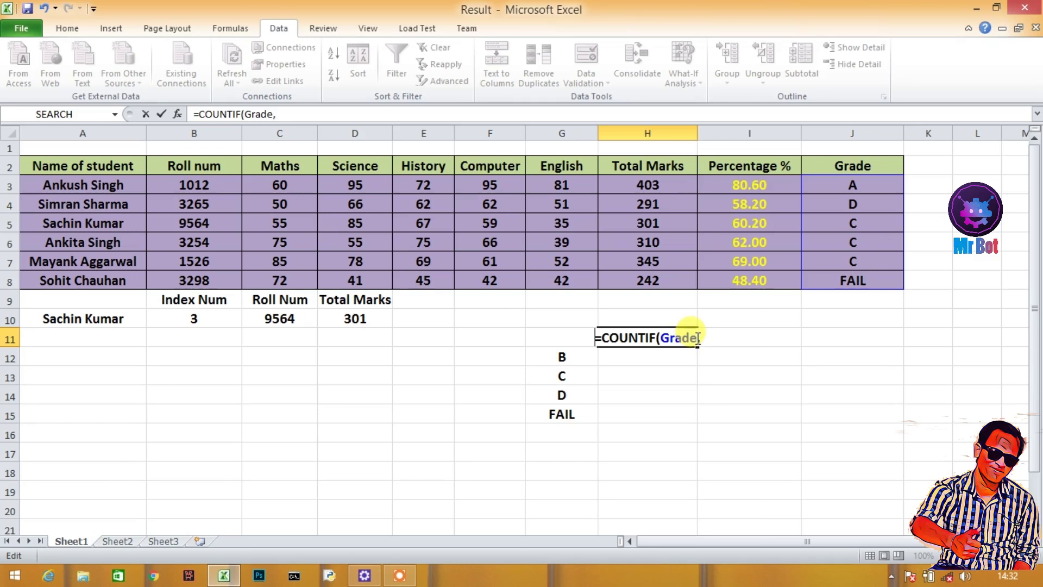
pyautogui.click(703, 338)
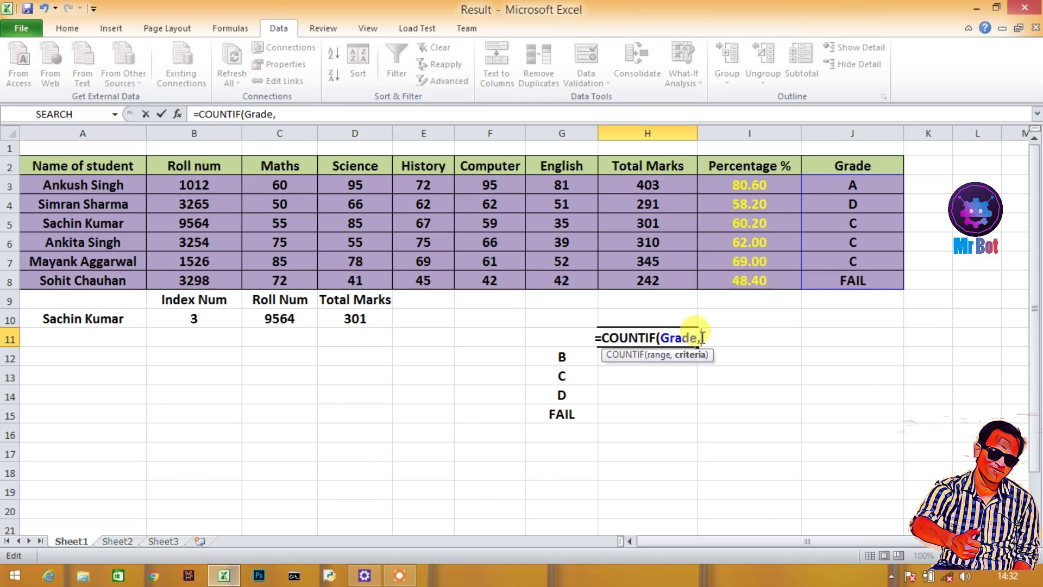
pyautogui.write('g11')
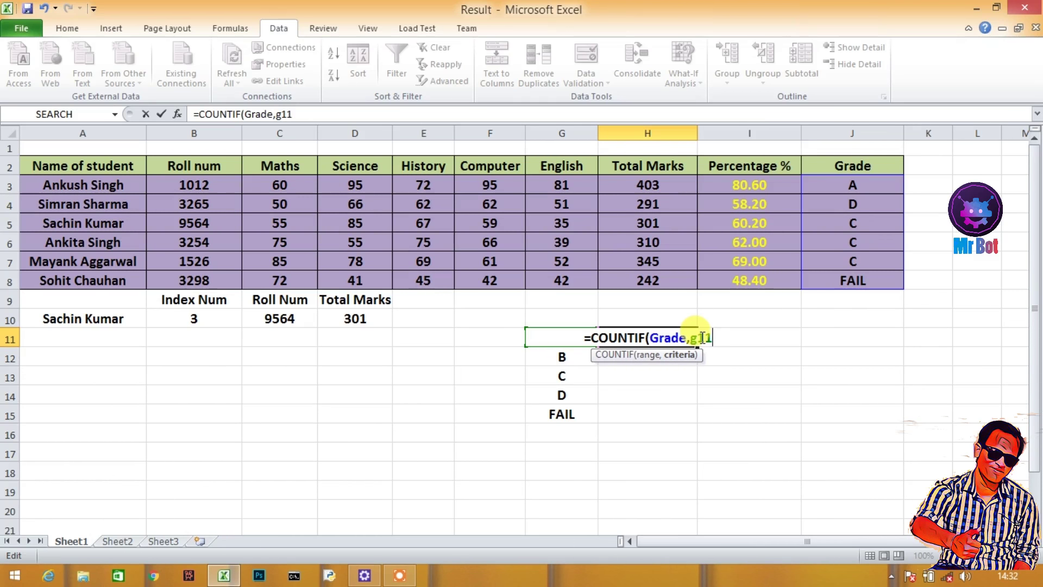
pyautogui.press('Return')
pyautogui.click(660, 338)
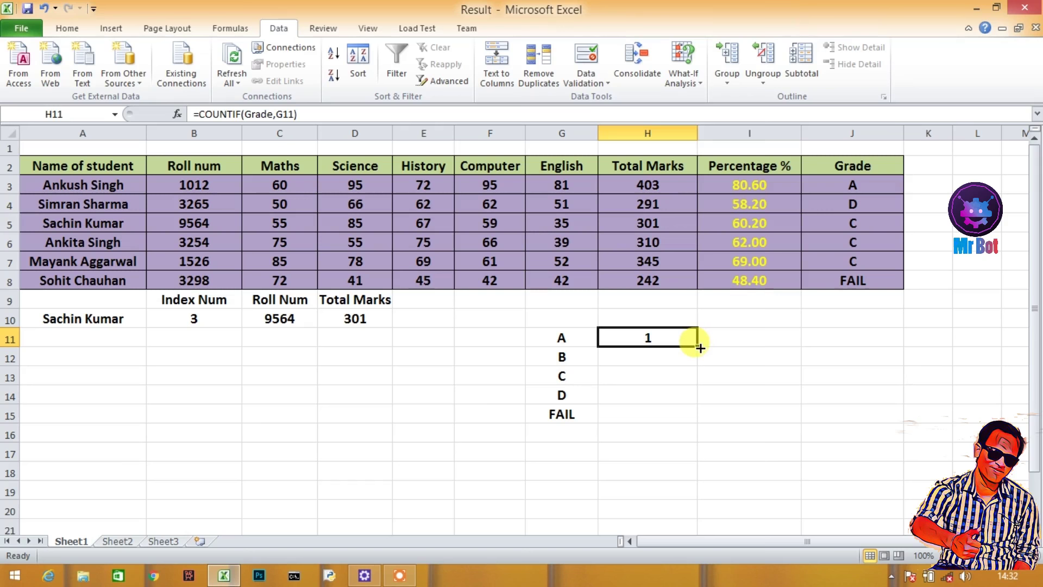
# - Copy the H11 count formula down to H15, giving B 0, C 3, D 1 and FAIL 1
pyautogui.moveTo(698, 349); pyautogui.dragTo(685, 419)
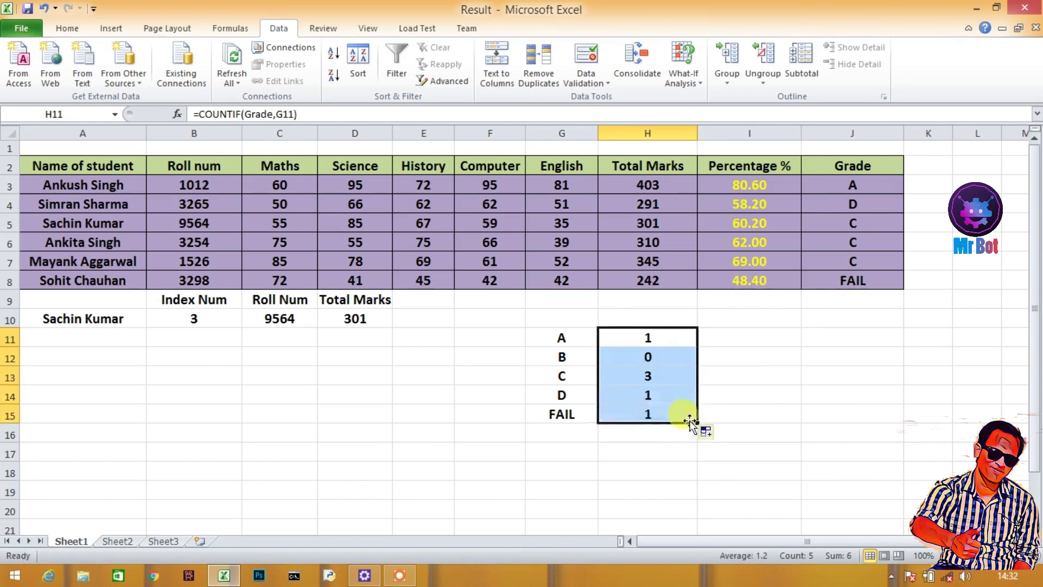
pyautogui.click(752, 413)
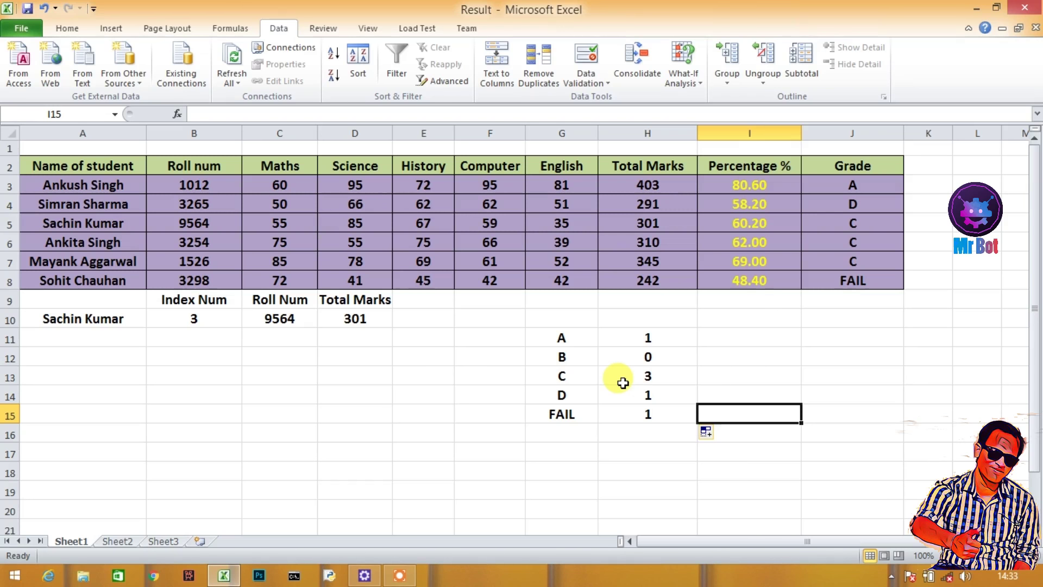
pyautogui.click(706, 361)
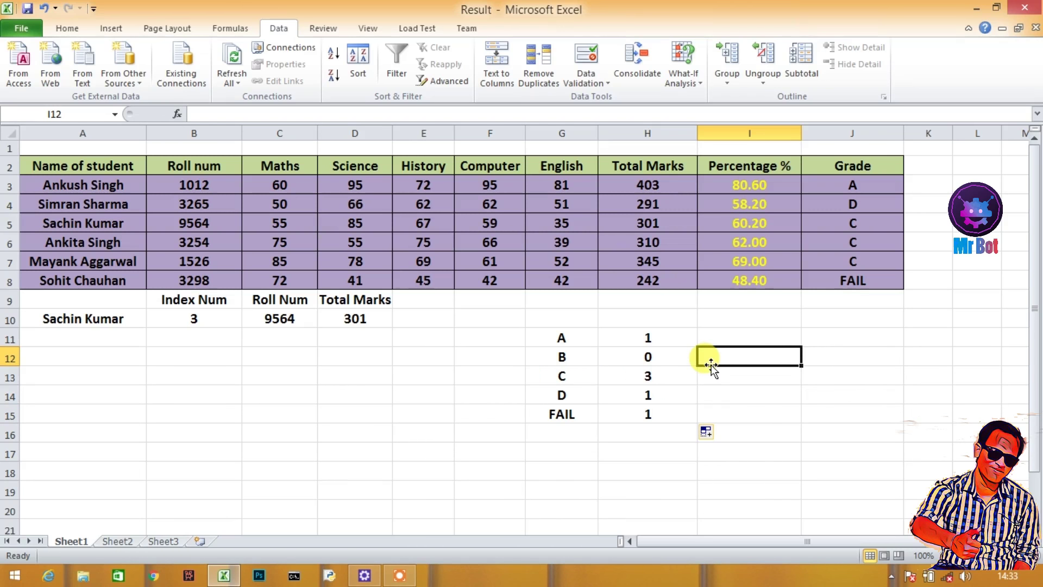
pyautogui.click(646, 350)
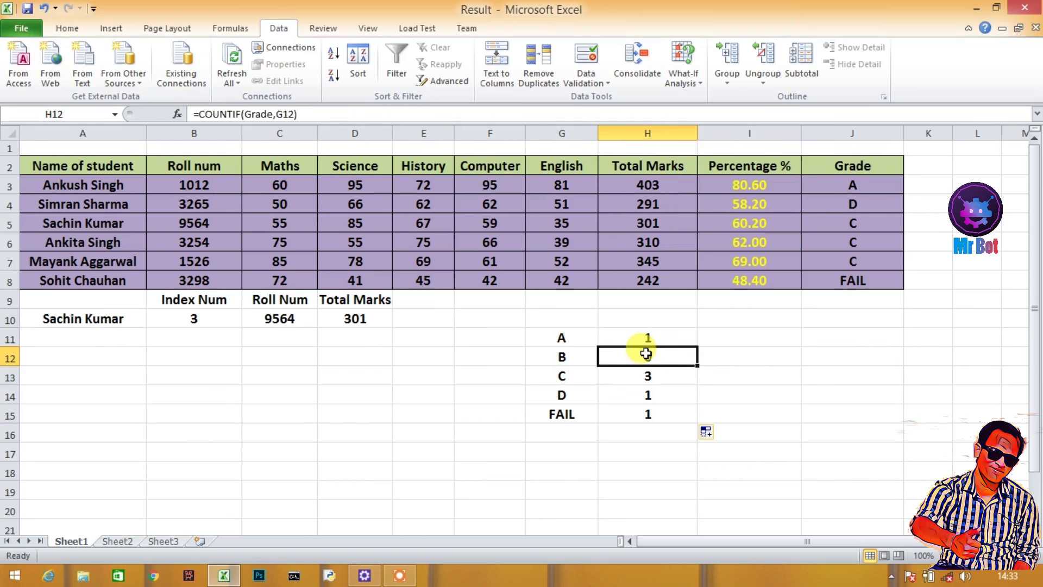
pyautogui.click(263, 315)
pyautogui.click(216, 320)
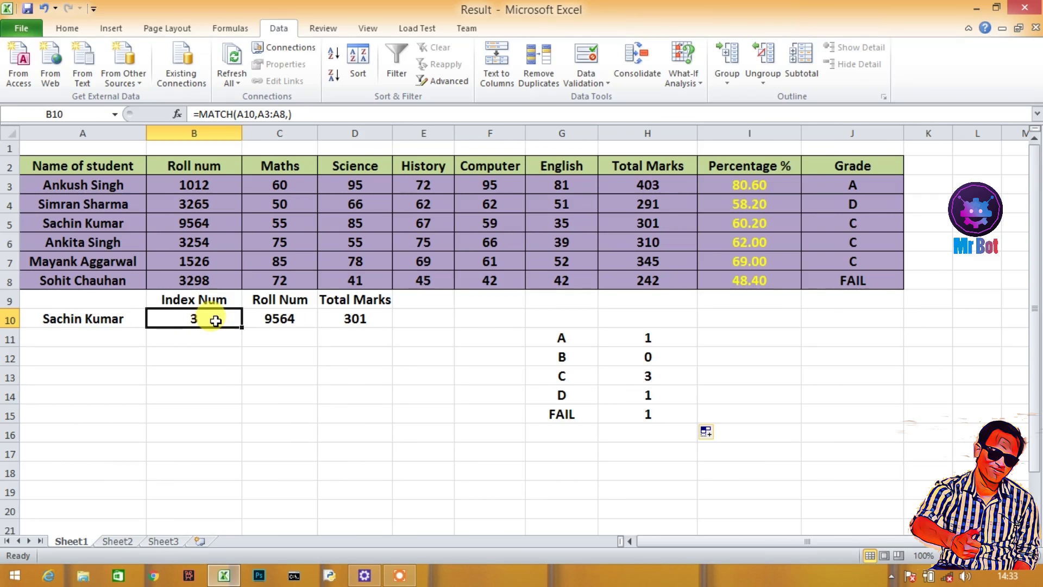
pyautogui.click(461, 410)
pyautogui.click(618, 369)
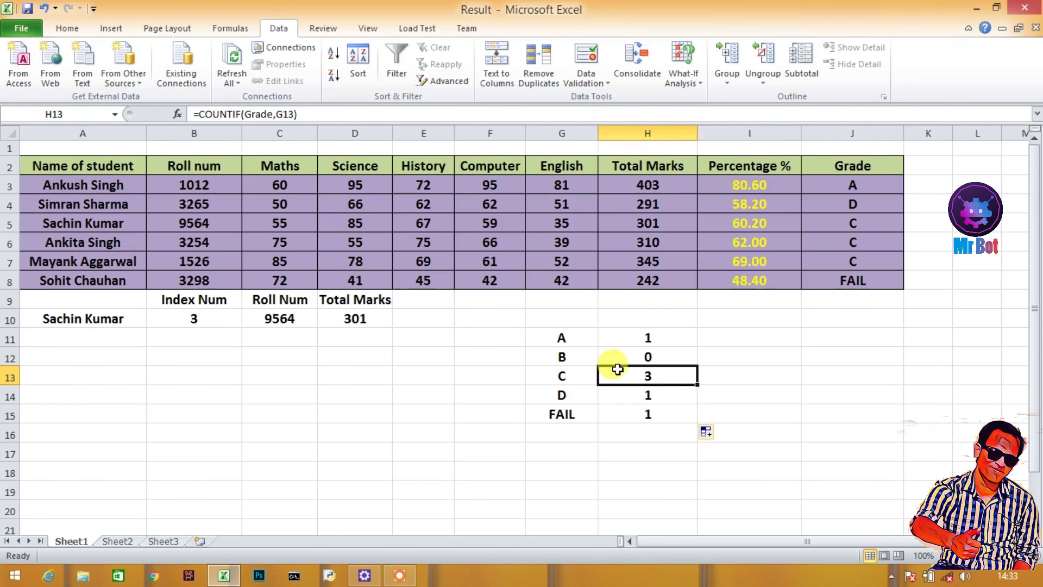
pyautogui.click(638, 336)
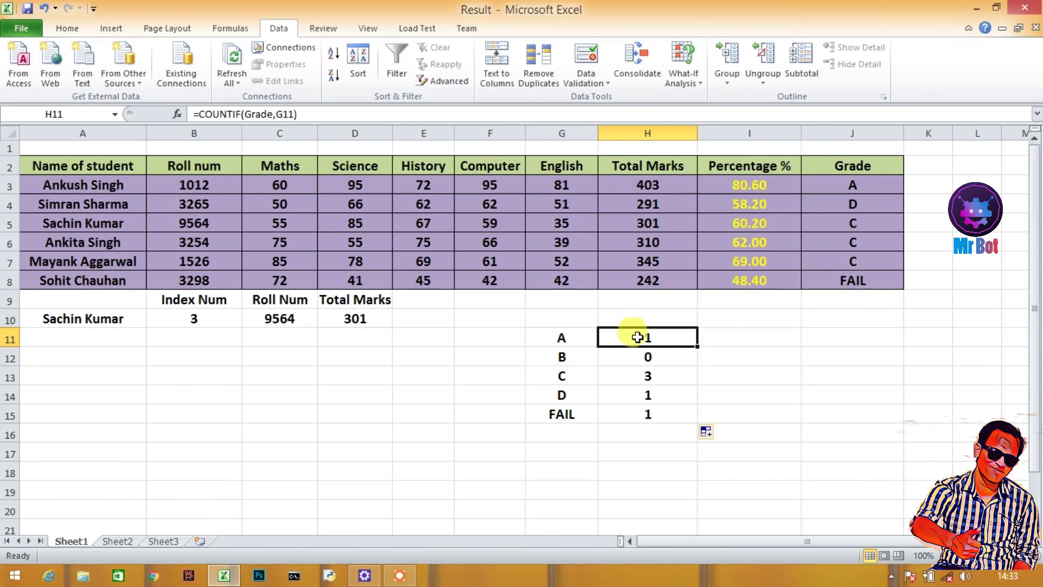
pyautogui.click(485, 382)
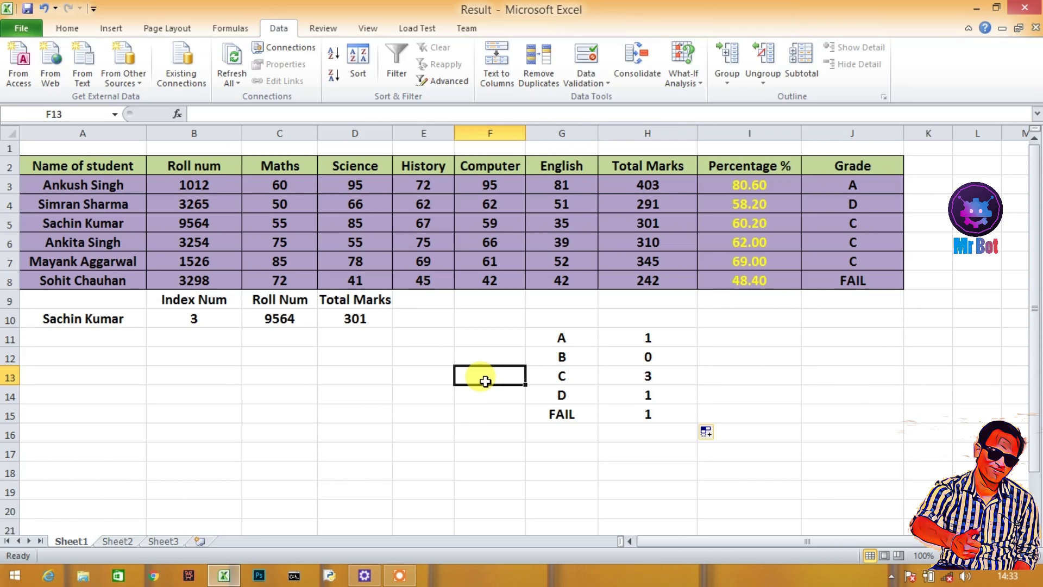